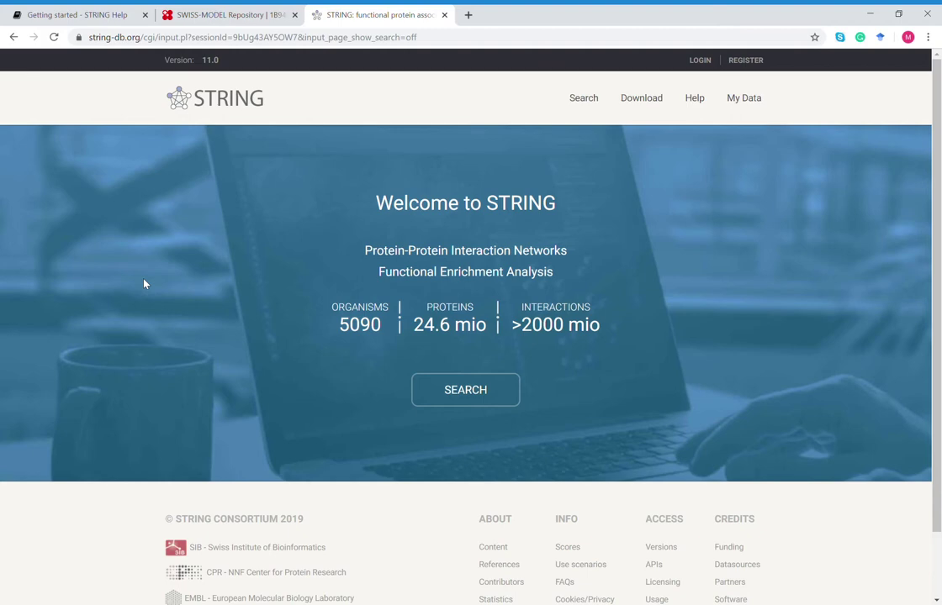
- Open the Content page of the About section to read what the STRING database covers
{"action": "scroll", "coordinate": [144, 284], "scroll_direction": "down", "scroll_amount": 2}
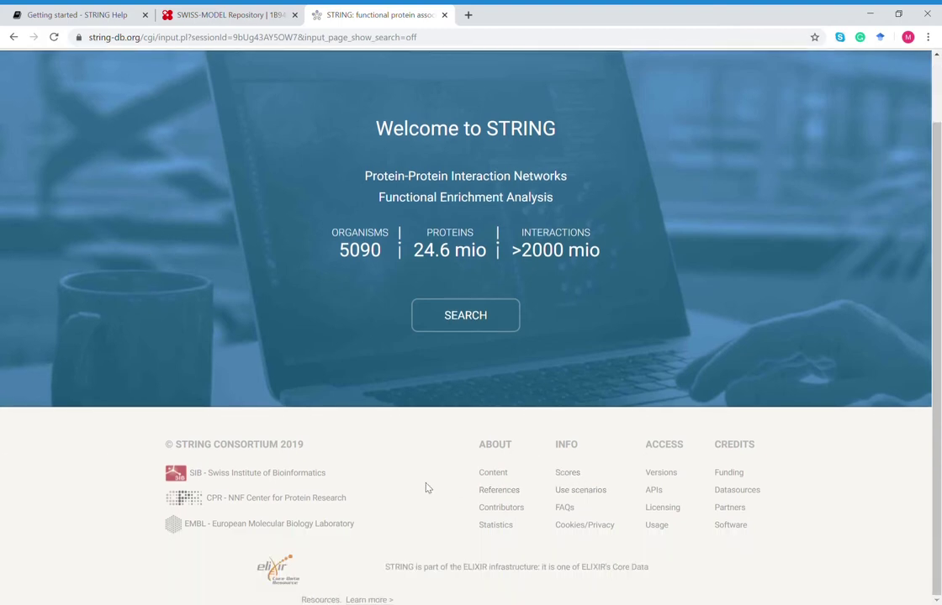
{"action": "left_click", "coordinate": [496, 445]}
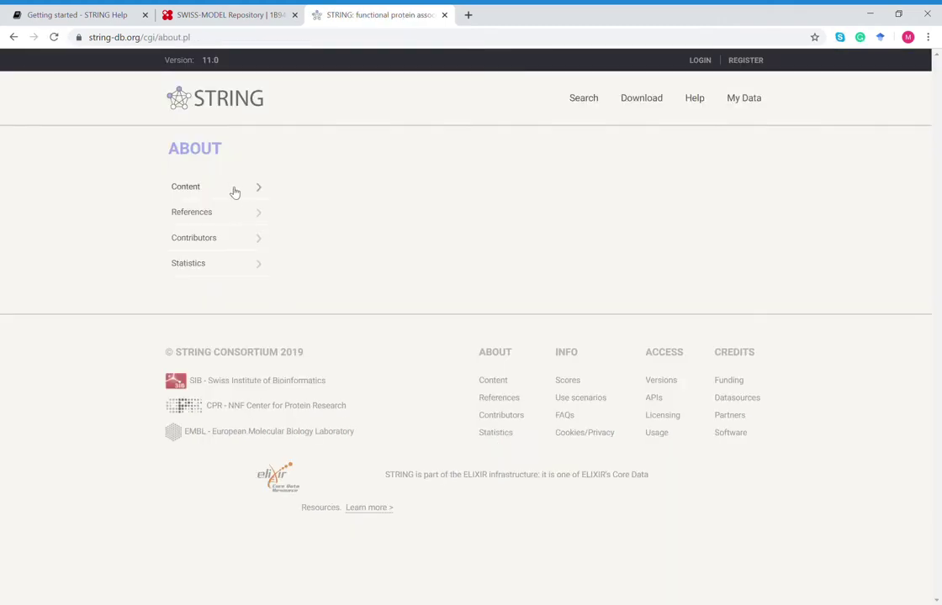
{"action": "left_click", "coordinate": [234, 194]}
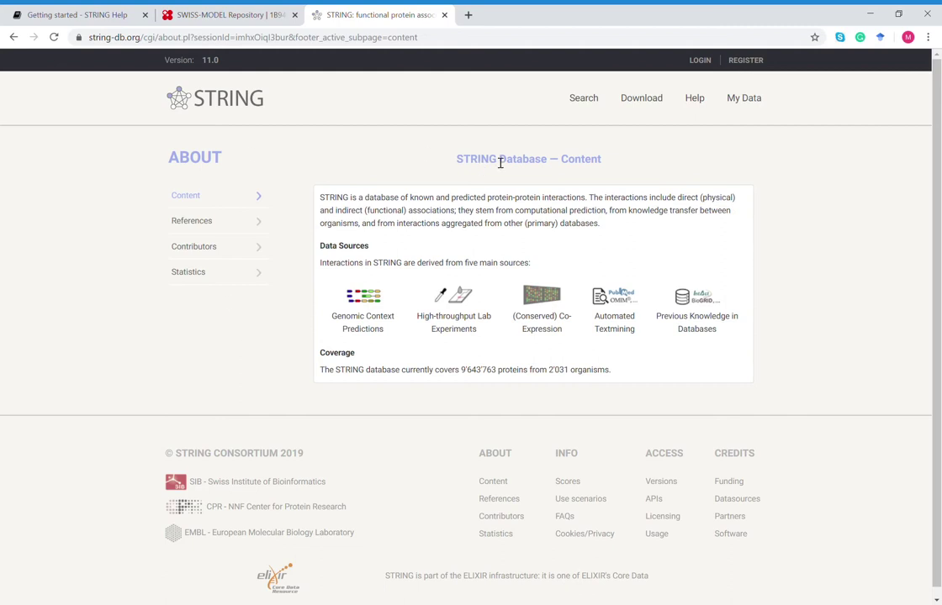
- Search for a single protein by the name SLC6A1 with the organism set to auto-detect
{"action": "left_click", "coordinate": [590, 102]}
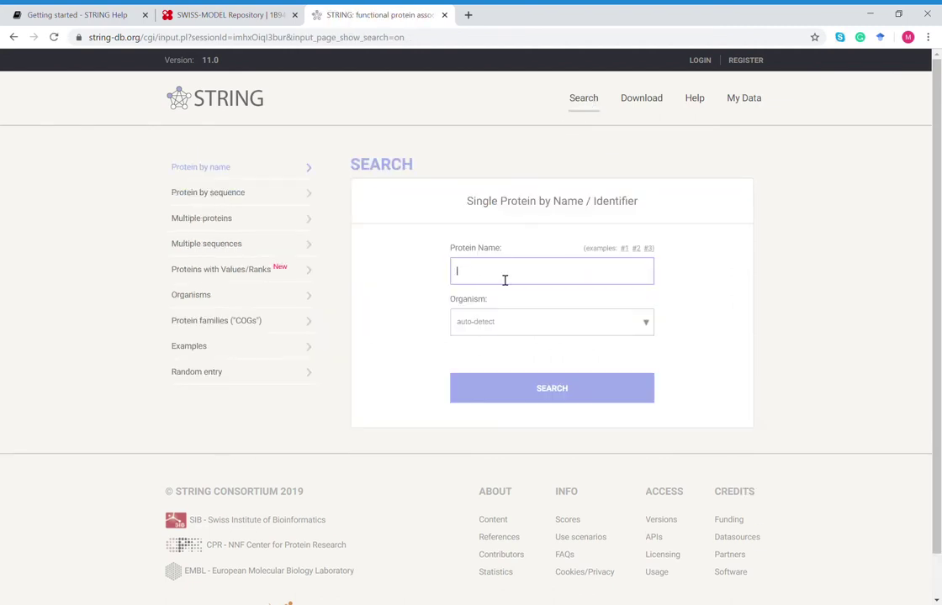
{"action": "type", "text": "SLC6A1"}
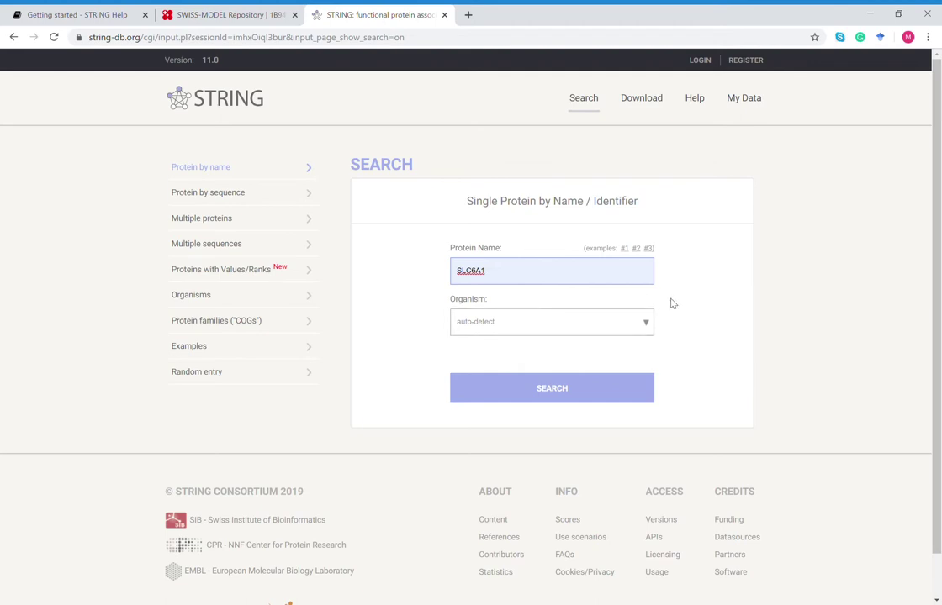
{"action": "left_click", "coordinate": [647, 324]}
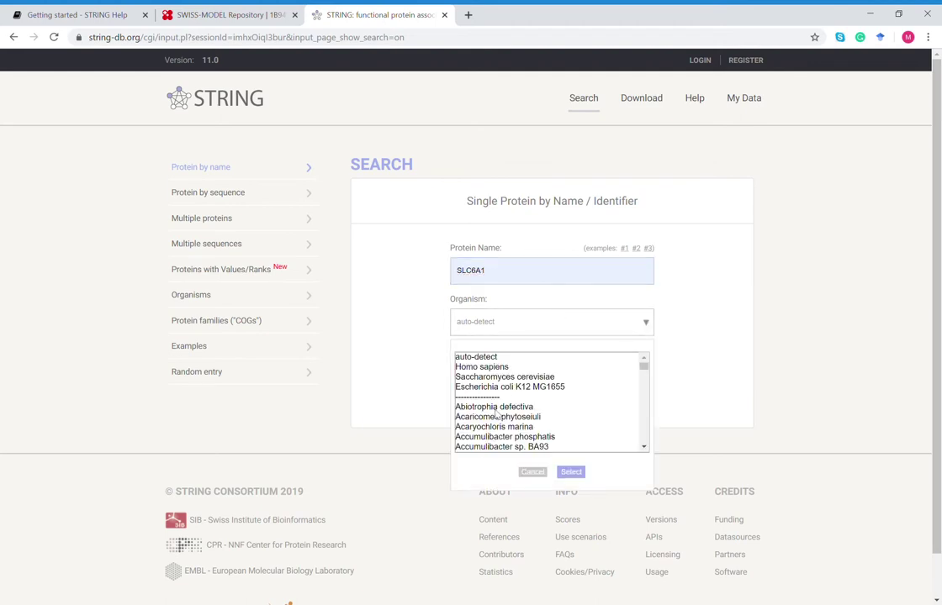
{"action": "scroll", "coordinate": [496, 416], "scroll_direction": "down", "scroll_amount": 5}
{"action": "scroll", "coordinate": [495, 416], "scroll_direction": "down", "scroll_amount": 20}
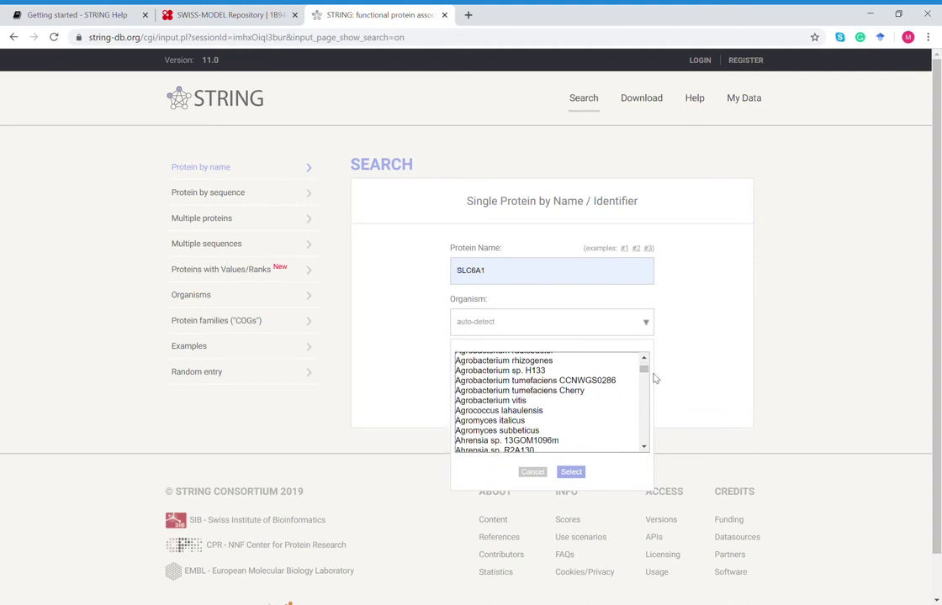
{"action": "scroll", "coordinate": [551, 421], "scroll_direction": "up", "scroll_amount": 20}
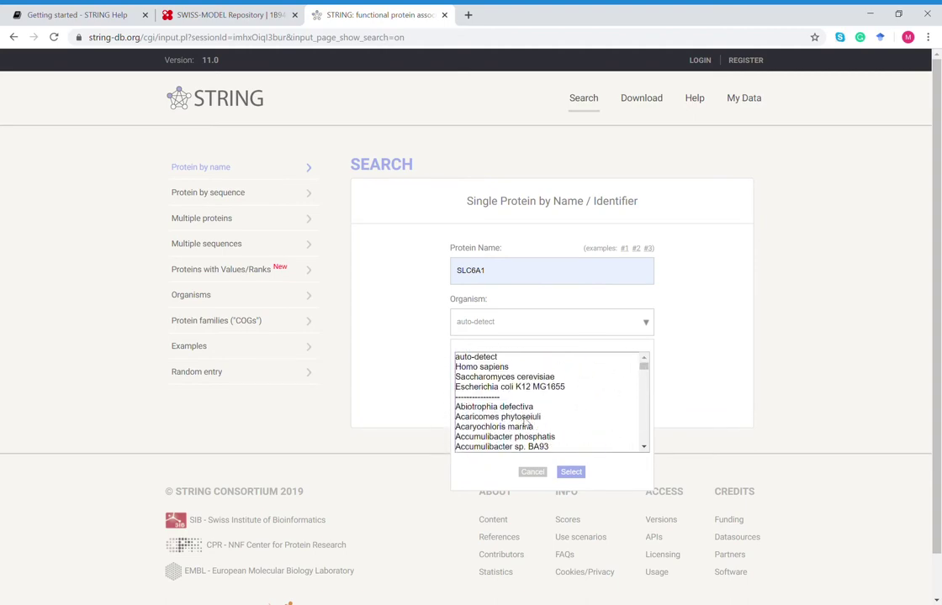
{"action": "left_click", "coordinate": [476, 357]}
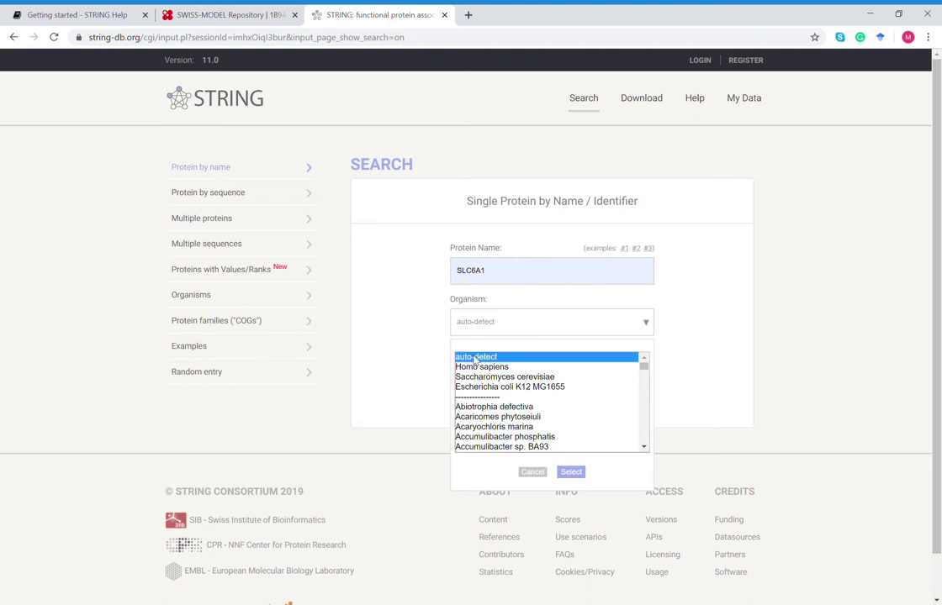
{"action": "left_click", "coordinate": [570, 472]}
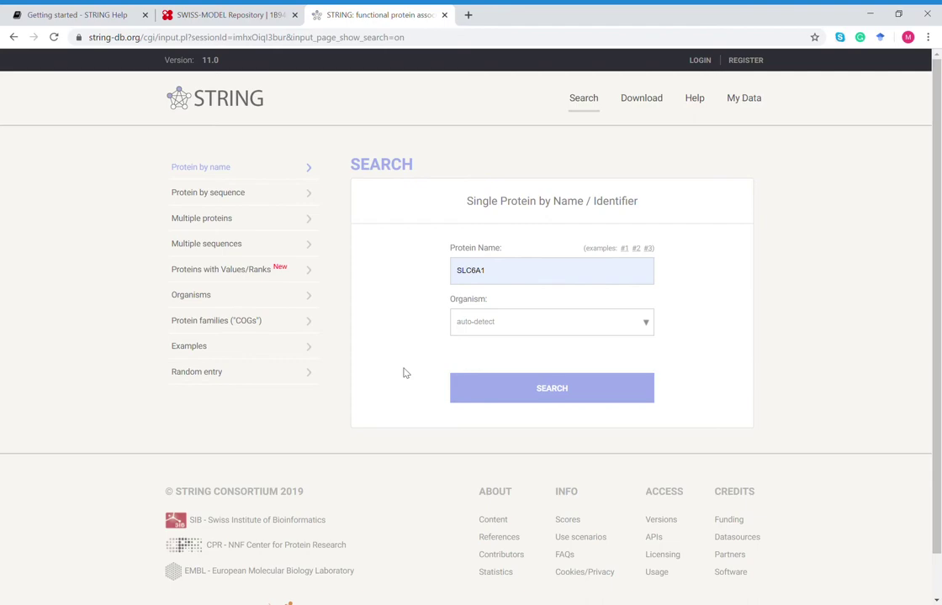
{"action": "left_click", "coordinate": [514, 396]}
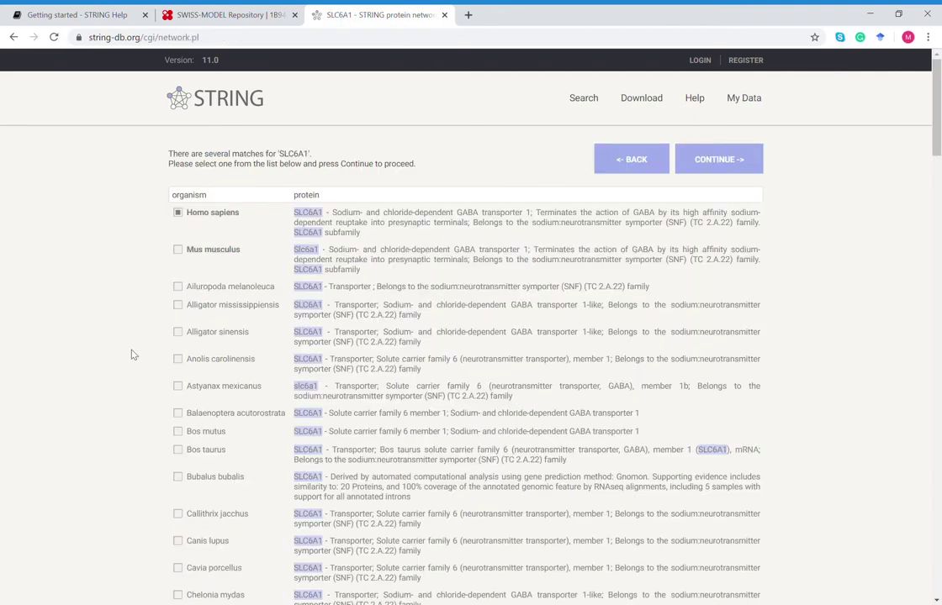
- Choose the Homo sapiens match for SLC6A1 and continue to its interaction network
{"action": "scroll", "coordinate": [132, 355], "scroll_direction": "down", "scroll_amount": 4}
{"action": "scroll", "coordinate": [132, 355], "scroll_direction": "down", "scroll_amount": 20}
{"action": "left_click", "coordinate": [177, 250]}
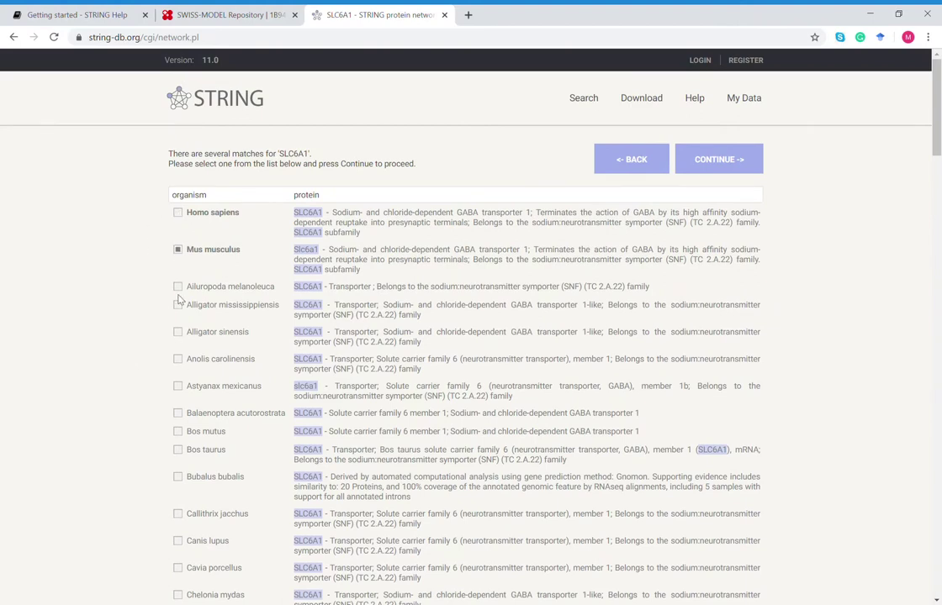
{"action": "left_click", "coordinate": [178, 212]}
{"action": "left_click", "coordinate": [713, 161]}
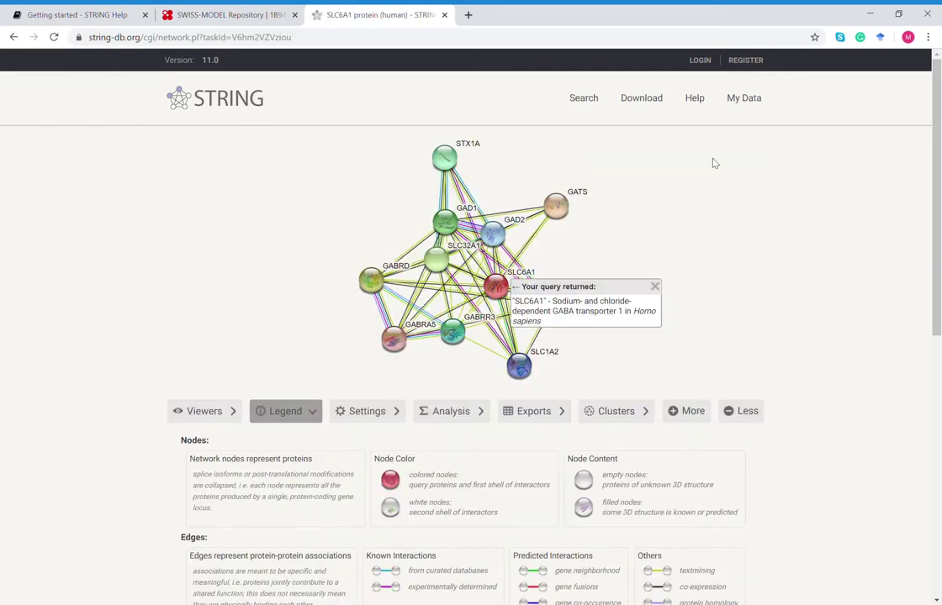
- Pull the SLC6A1 node out to the right of the other proteins and review the legend and predicted functional partners
{"action": "scroll", "coordinate": [143, 278], "scroll_direction": "down", "scroll_amount": 1}
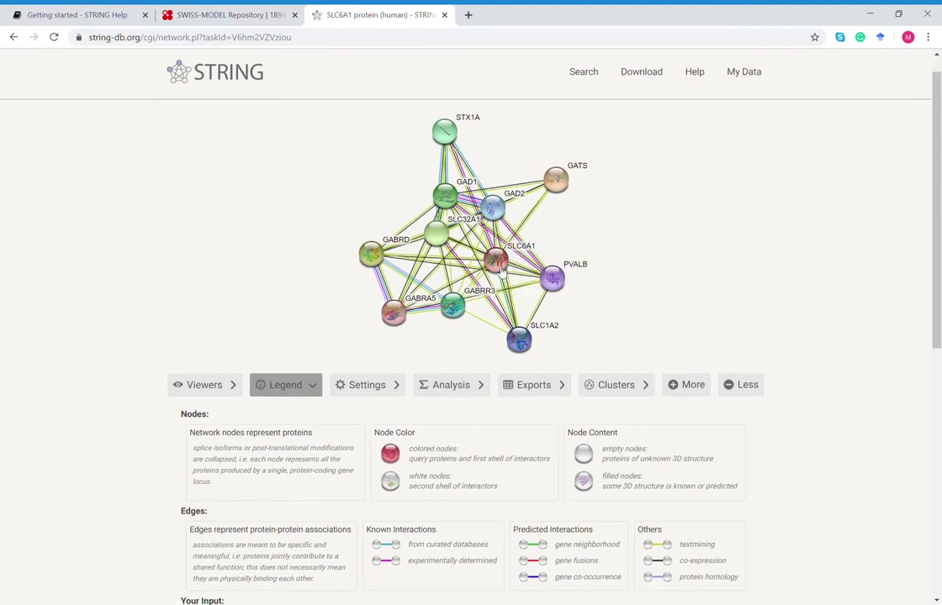
{"action": "left_click_drag", "start_coordinate": [501, 267], "coordinate": [724, 195]}
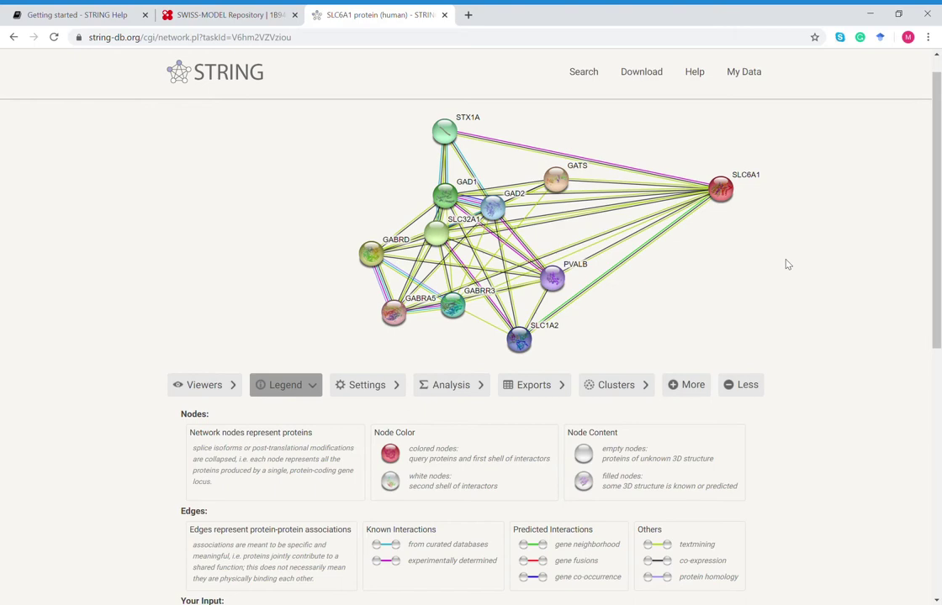
{"action": "scroll", "coordinate": [786, 264], "scroll_direction": "down", "scroll_amount": 2}
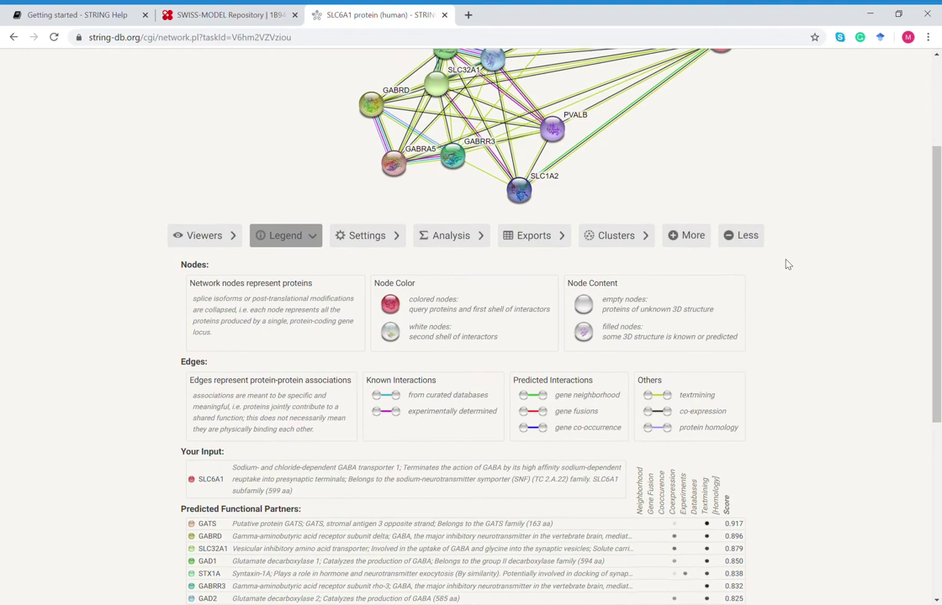
{"action": "scroll", "coordinate": [786, 264], "scroll_direction": "up", "scroll_amount": 1}
{"action": "scroll", "coordinate": [786, 264], "scroll_direction": "down", "scroll_amount": 3}
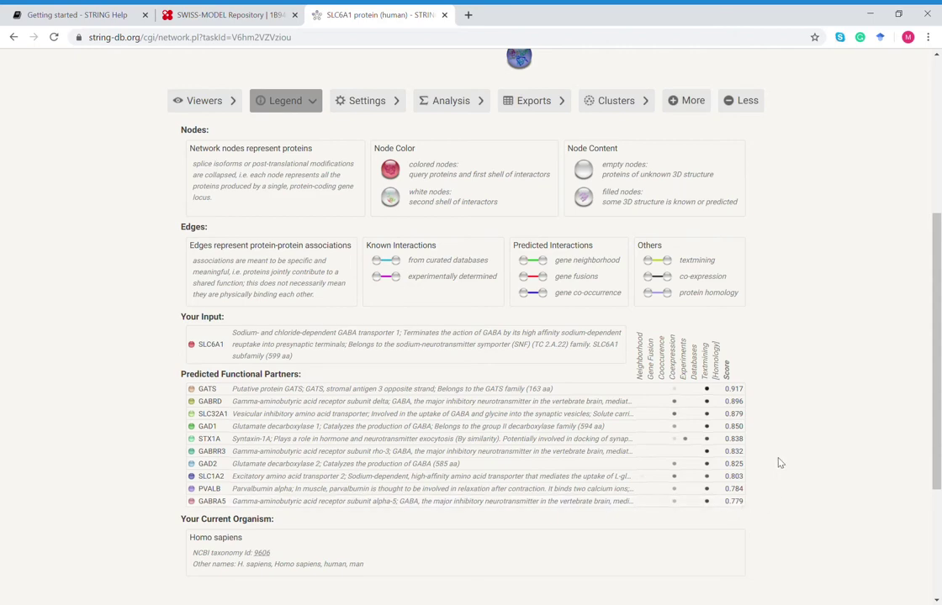
{"action": "scroll", "coordinate": [778, 463], "scroll_direction": "up", "scroll_amount": 4}
{"action": "scroll", "coordinate": [779, 463], "scroll_direction": "down", "scroll_amount": 1}
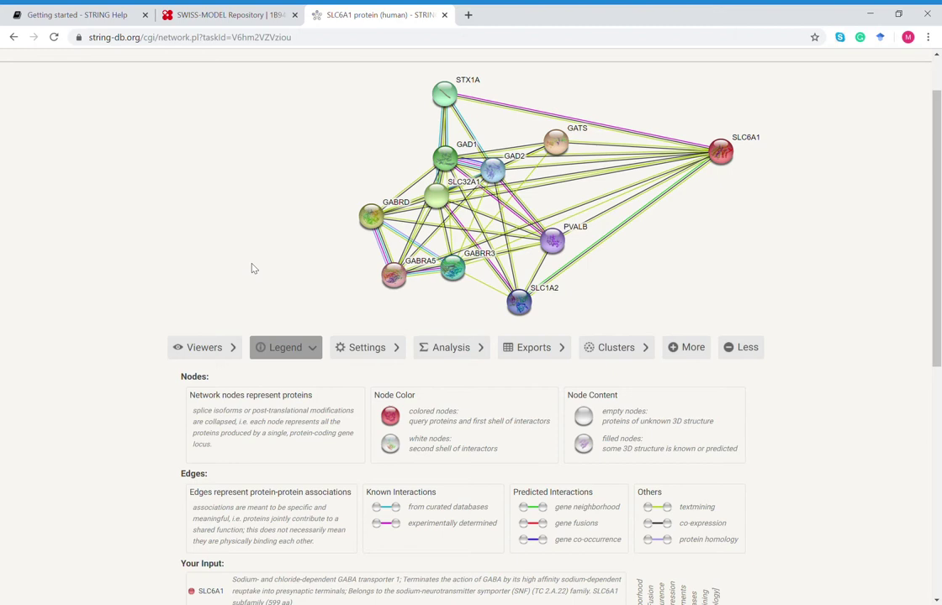
- Open the GABRD protein's SWISS-MODEL structure page from the network and inspect the annotated domains on its circular sequence diagram
{"action": "left_click", "coordinate": [370, 217]}
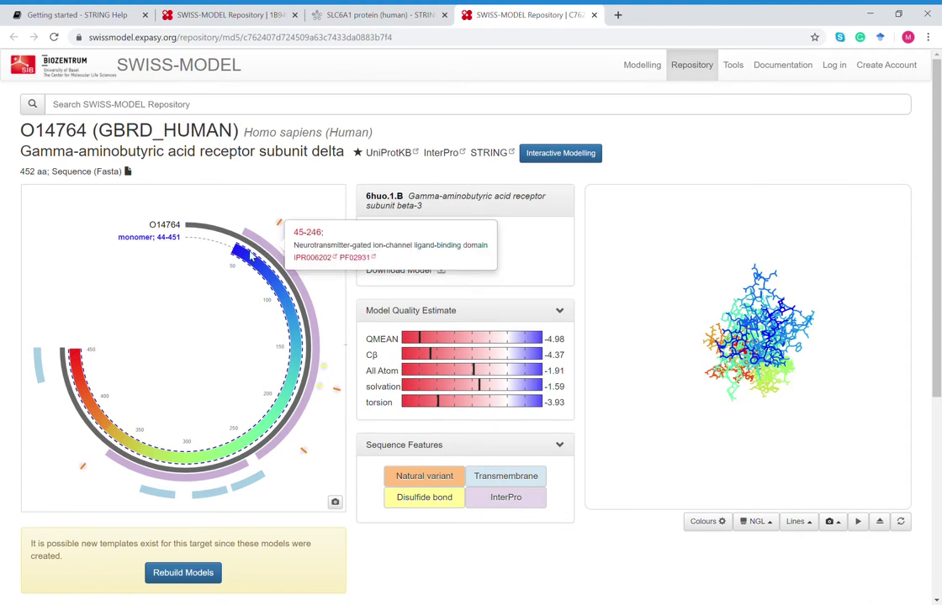
{"action": "mouse_move", "coordinate": [269, 272]}
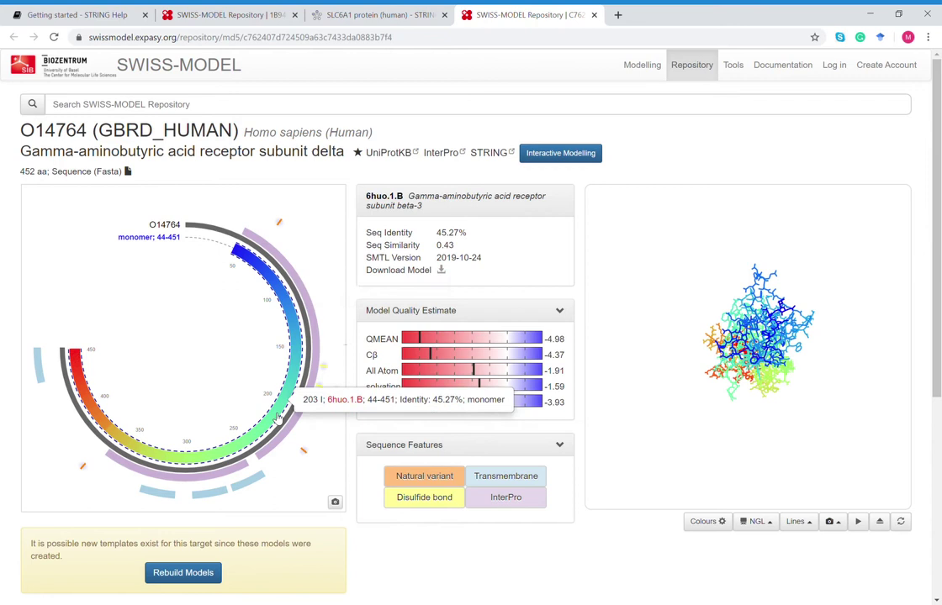
{"action": "mouse_move", "coordinate": [198, 490]}
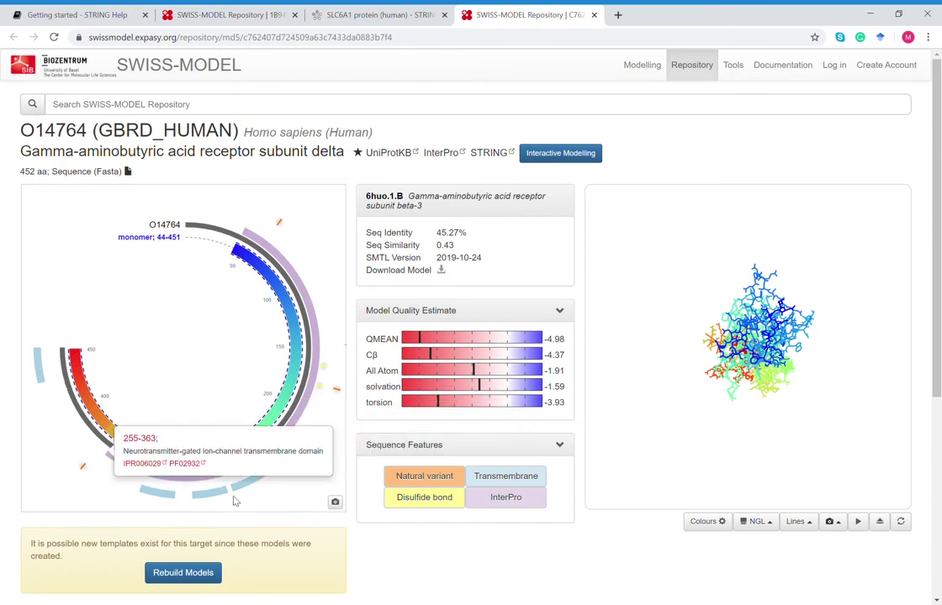
{"action": "mouse_move", "coordinate": [282, 450]}
{"action": "mouse_move", "coordinate": [253, 383]}
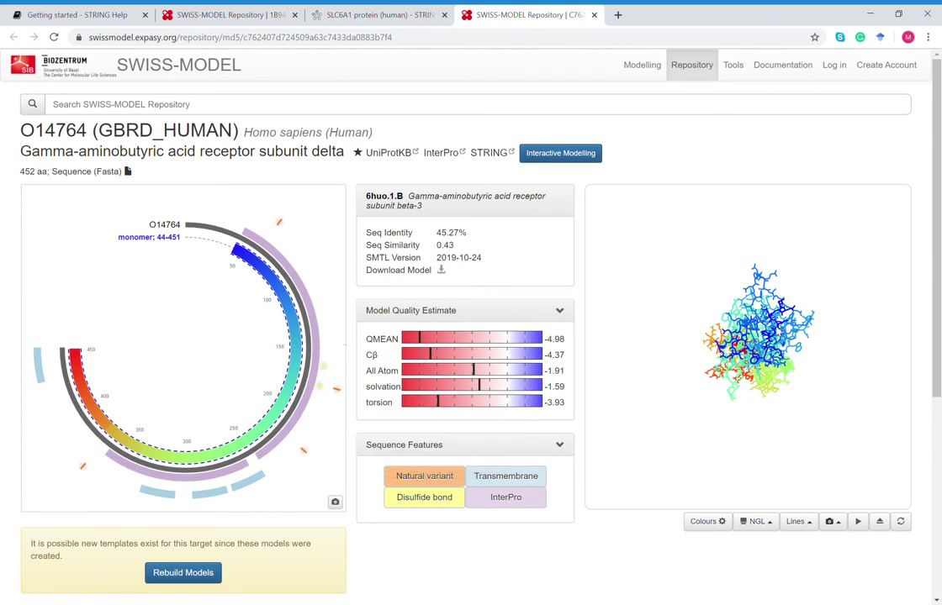
- Display the GABRD 3D structure in Cartoon style, rotate it and zoom in on residue ARG 338
{"action": "left_click_drag", "start_coordinate": [652, 303], "coordinate": [685, 378]}
{"action": "left_click", "coordinate": [795, 521]}
{"action": "left_click", "coordinate": [807, 370]}
{"action": "left_click_drag", "start_coordinate": [626, 355], "coordinate": [676, 372]}
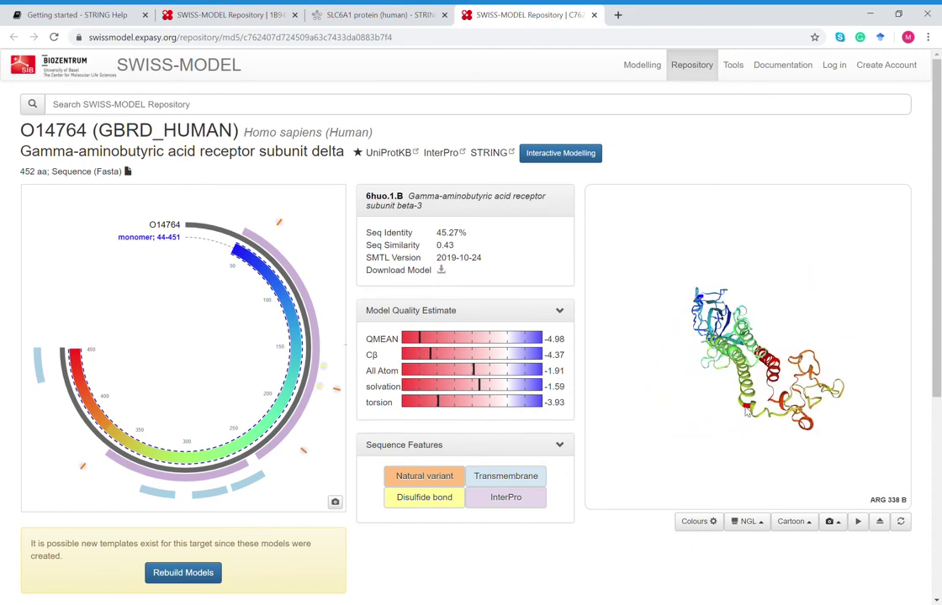
{"action": "scroll", "coordinate": [654, 352], "scroll_direction": "up", "scroll_amount": 3}
{"action": "scroll", "coordinate": [748, 402], "scroll_direction": "up", "scroll_amount": 5}
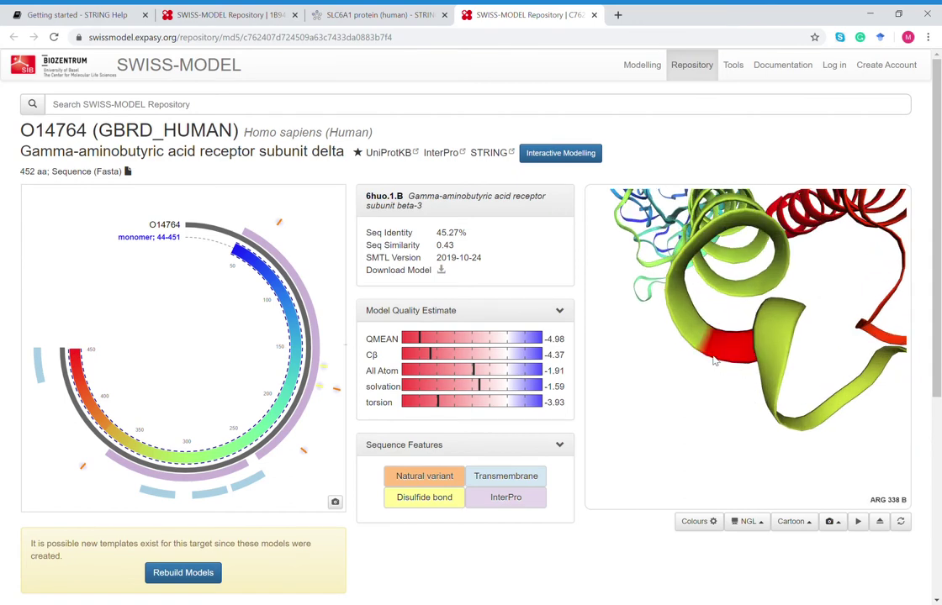
- Return to the STRING network of SLC6A1, close the protein popup and examine the node and edge legend and partner scores
{"action": "left_click", "coordinate": [375, 14]}
{"action": "left_click", "coordinate": [607, 208]}
{"action": "scroll", "coordinate": [2, 355], "scroll_direction": "down", "scroll_amount": 3}
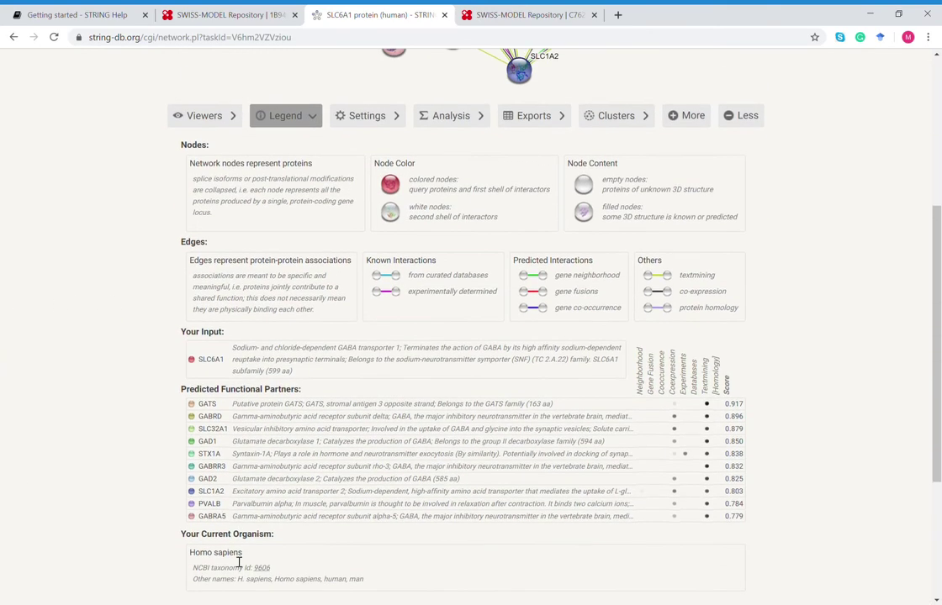
{"action": "scroll", "coordinate": [98, 428], "scroll_direction": "up", "scroll_amount": 2}
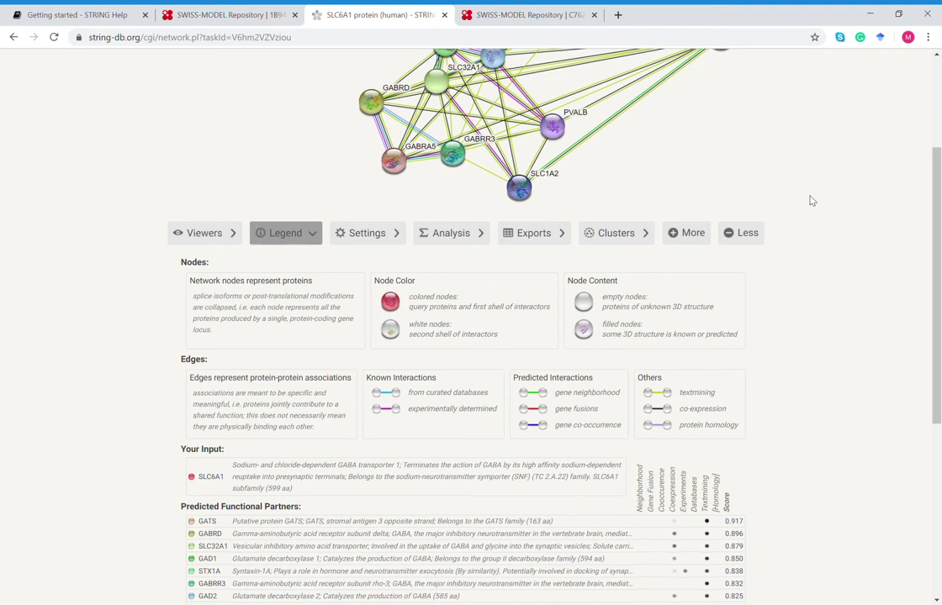
{"action": "scroll", "coordinate": [811, 200], "scroll_direction": "up", "scroll_amount": 1}
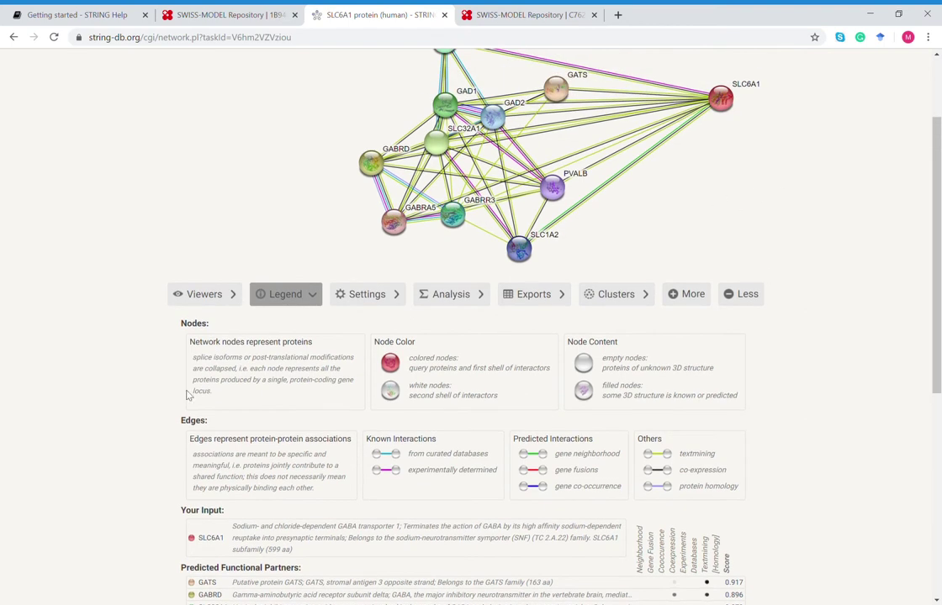
{"action": "scroll", "coordinate": [187, 393], "scroll_direction": "up", "scroll_amount": 1}
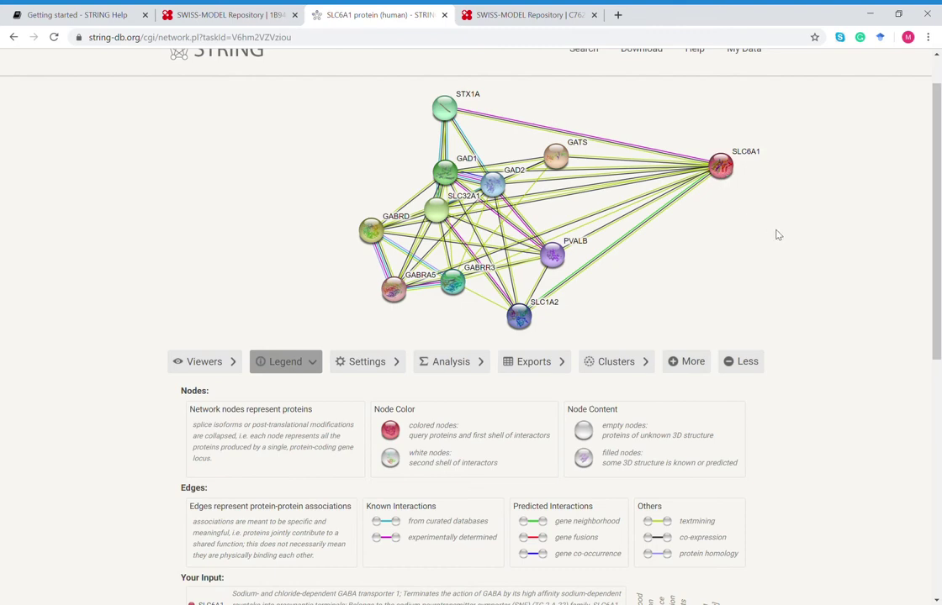
{"action": "scroll", "coordinate": [777, 234], "scroll_direction": "down", "scroll_amount": 2}
{"action": "scroll", "coordinate": [760, 302], "scroll_direction": "down", "scroll_amount": 3}
{"action": "scroll", "coordinate": [759, 302], "scroll_direction": "up", "scroll_amount": 5}
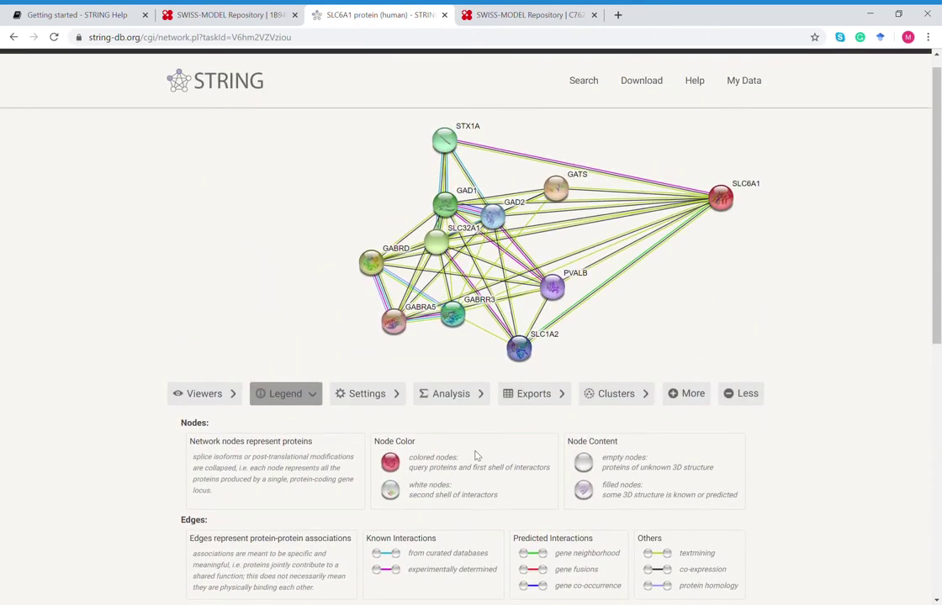
- Show the network's export options and look through the download formats and the table of interactions
{"action": "left_click", "coordinate": [538, 394]}
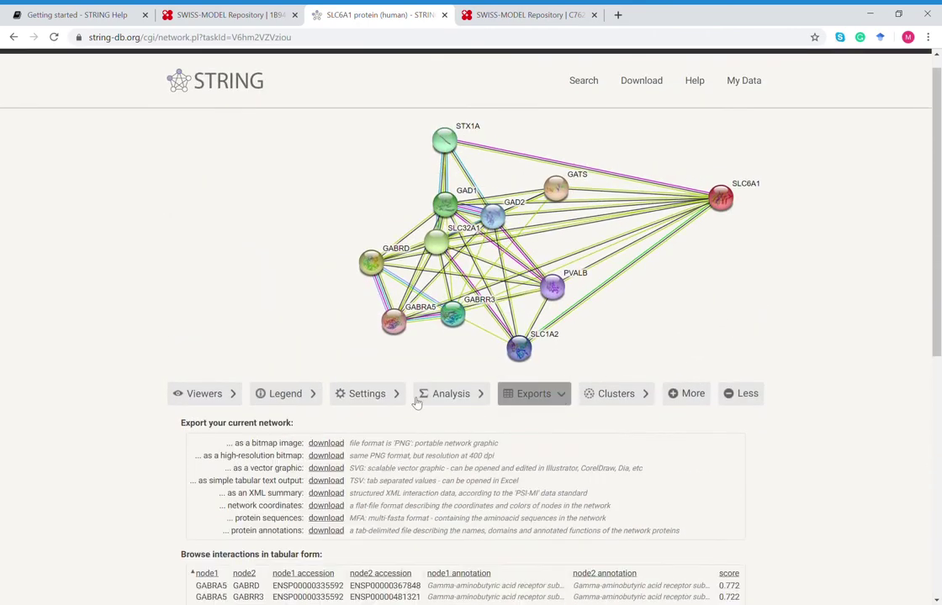
{"action": "scroll", "coordinate": [95, 434], "scroll_direction": "down", "scroll_amount": 3}
{"action": "scroll", "coordinate": [95, 433], "scroll_direction": "up", "scroll_amount": 2}
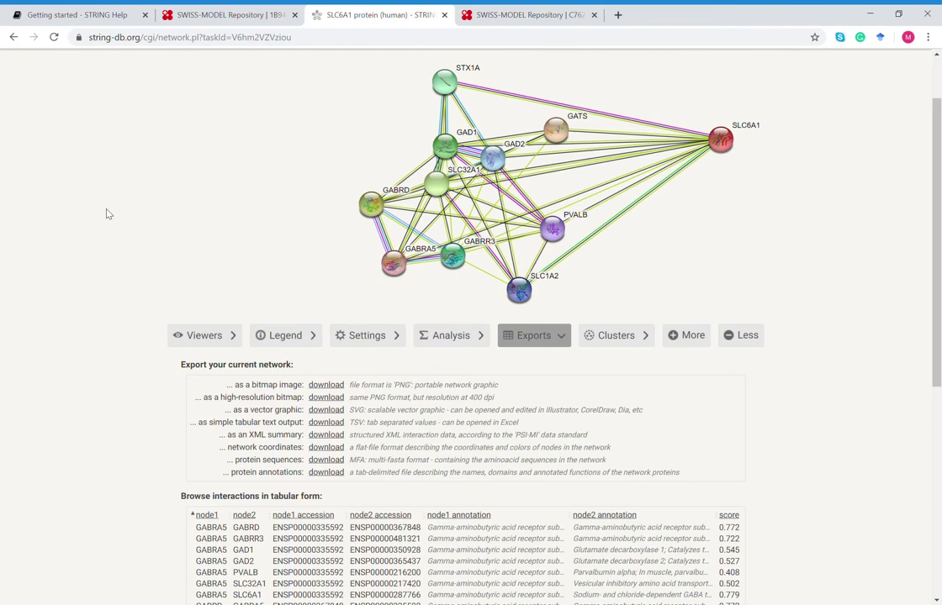
{"action": "scroll", "coordinate": [107, 213], "scroll_direction": "down", "scroll_amount": 2}
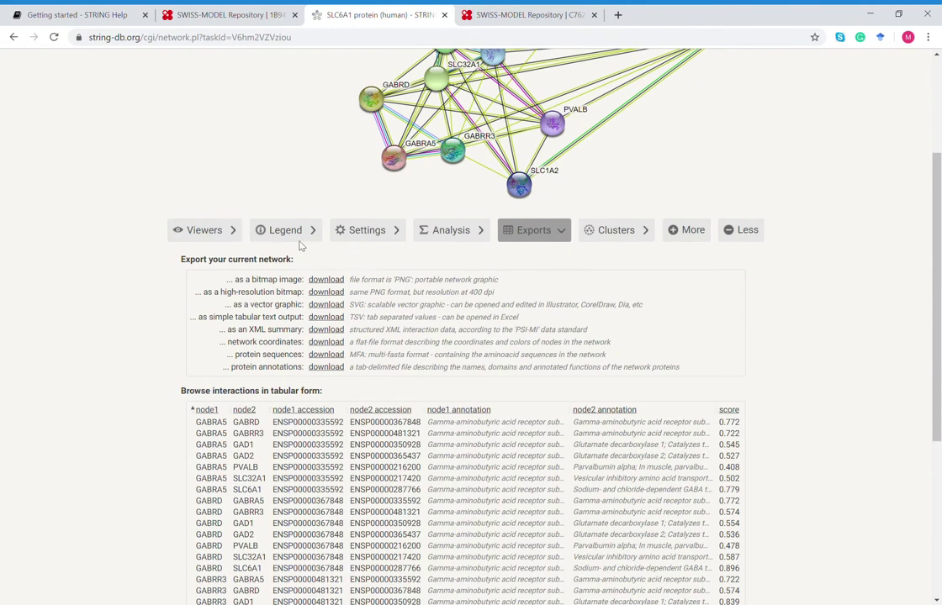
- Show the available evidence viewers for the network and look over the options
{"action": "left_click", "coordinate": [202, 229]}
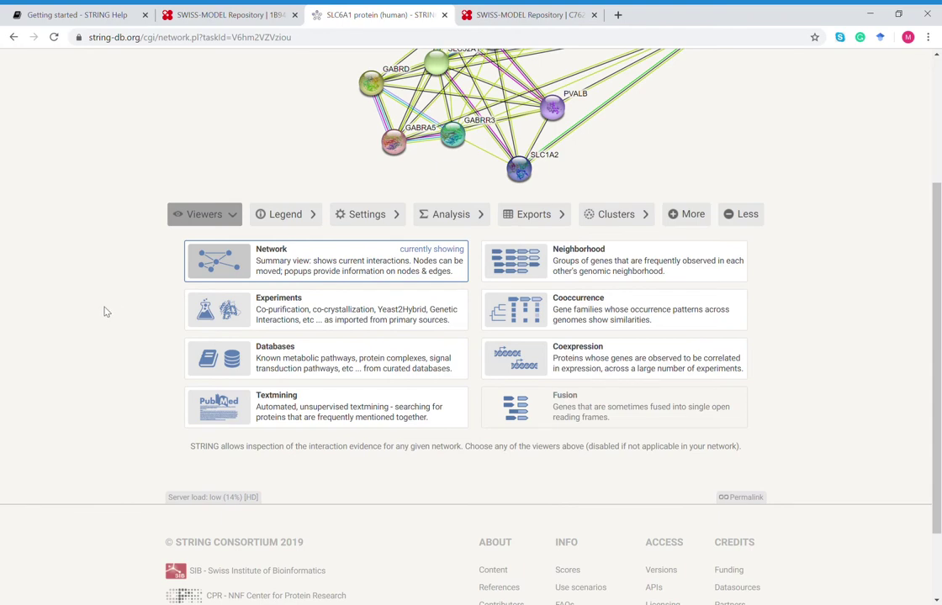
{"action": "scroll", "coordinate": [105, 312], "scroll_direction": "up", "scroll_amount": 2}
{"action": "scroll", "coordinate": [105, 312], "scroll_direction": "down", "scroll_amount": 1}
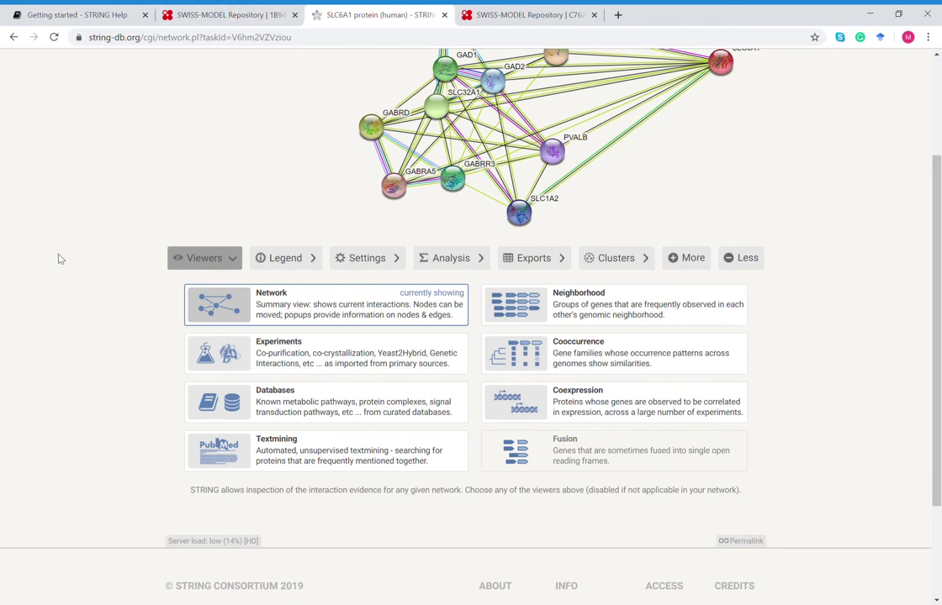
{"action": "scroll", "coordinate": [60, 281], "scroll_direction": "down", "scroll_amount": 2}
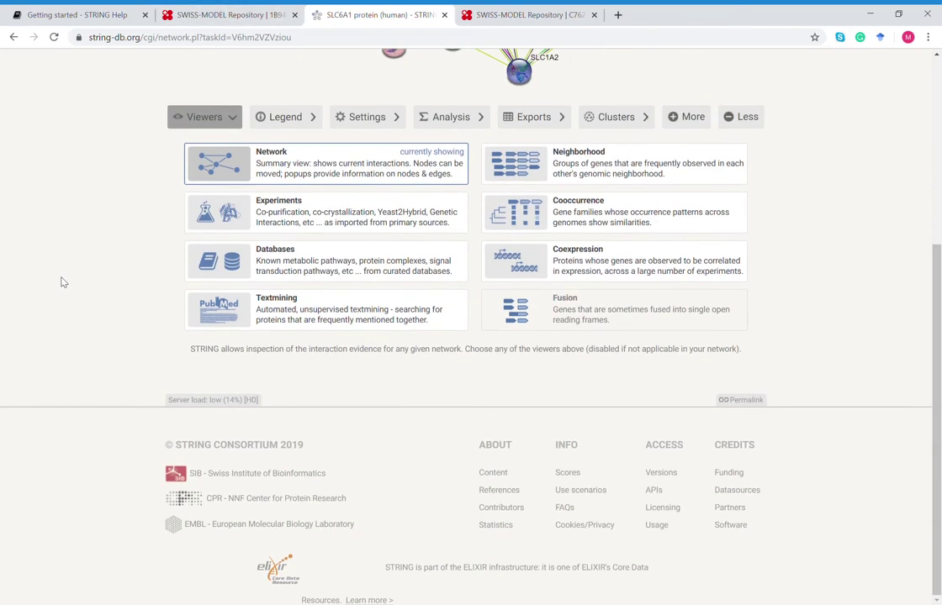
- Show the gene neighborhood evidence for the SLC6A1 network and look through the tree of taxa
{"action": "scroll", "coordinate": [60, 281], "scroll_direction": "up", "scroll_amount": 2}
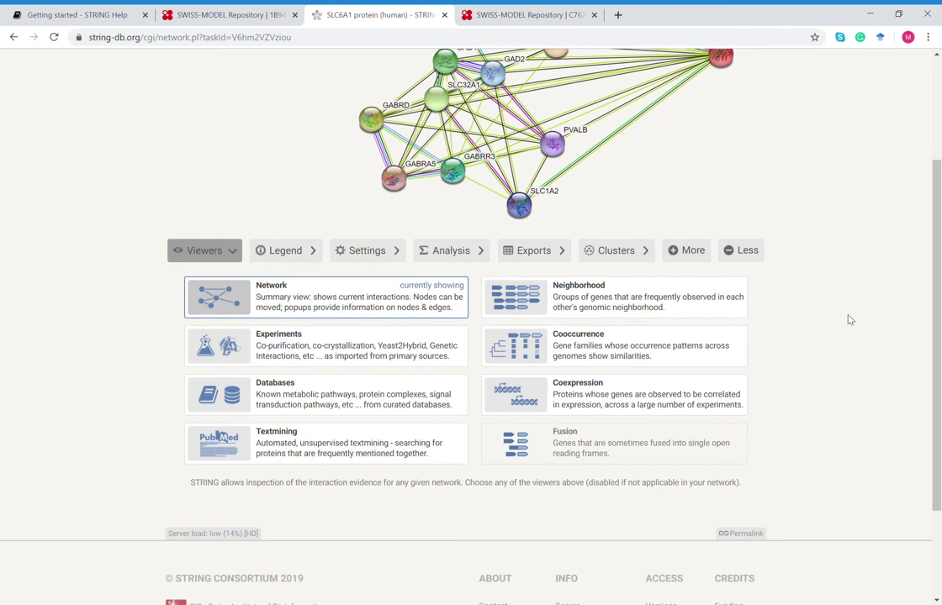
{"action": "scroll", "coordinate": [849, 319], "scroll_direction": "up", "scroll_amount": 1}
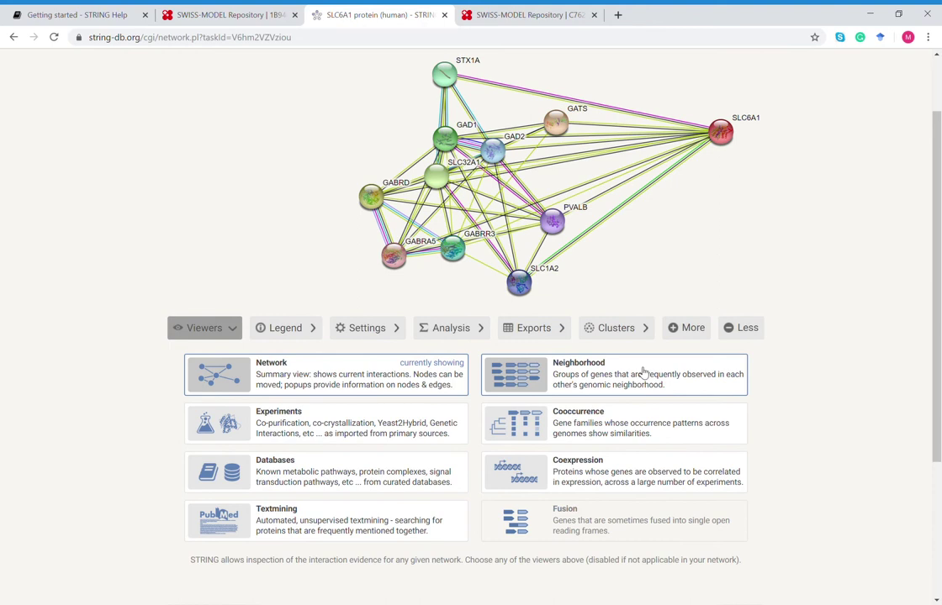
{"action": "left_click", "coordinate": [643, 371]}
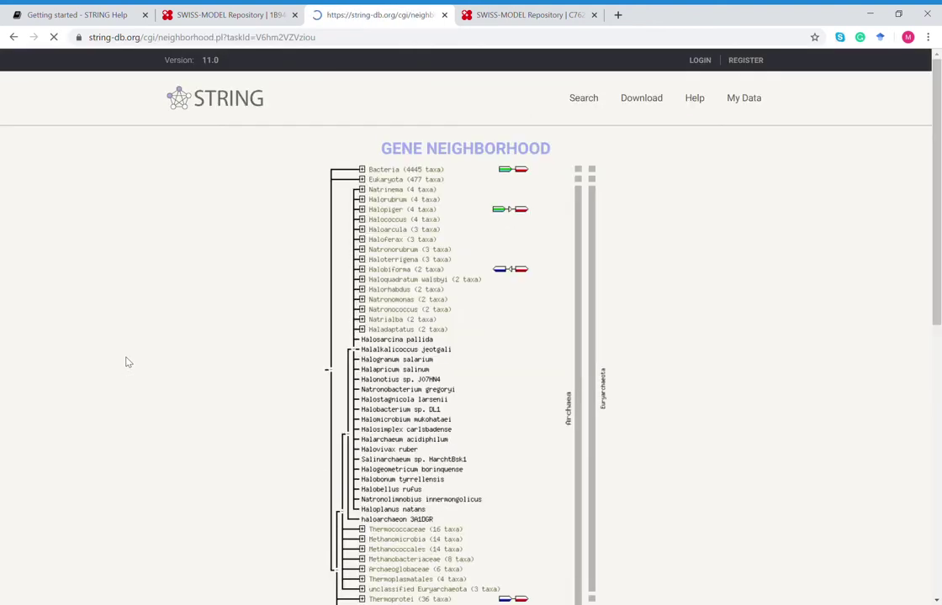
{"action": "scroll", "coordinate": [127, 363], "scroll_direction": "down", "scroll_amount": 2}
{"action": "scroll", "coordinate": [128, 363], "scroll_direction": "up", "scroll_amount": 1}
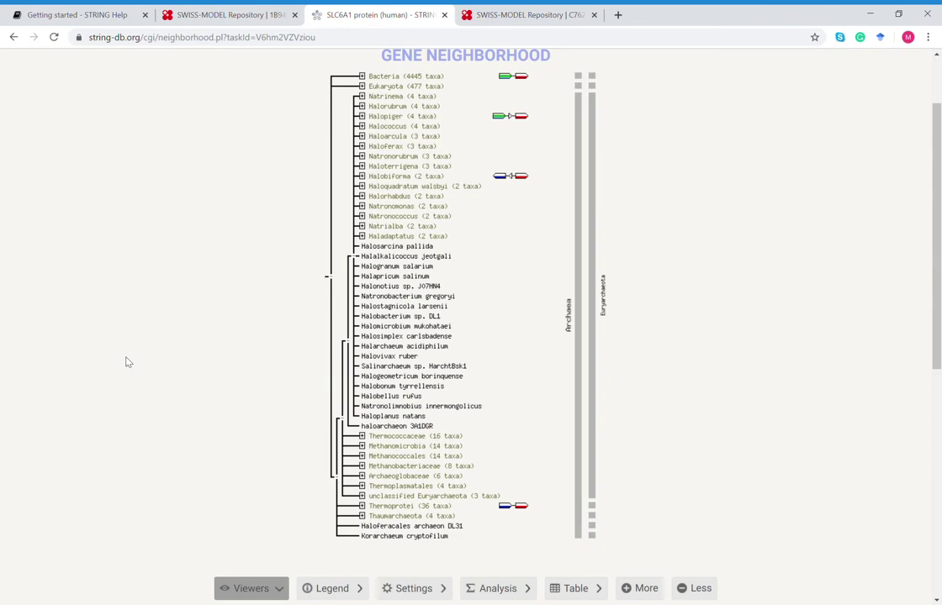
{"action": "scroll", "coordinate": [128, 363], "scroll_direction": "down", "scroll_amount": 4}
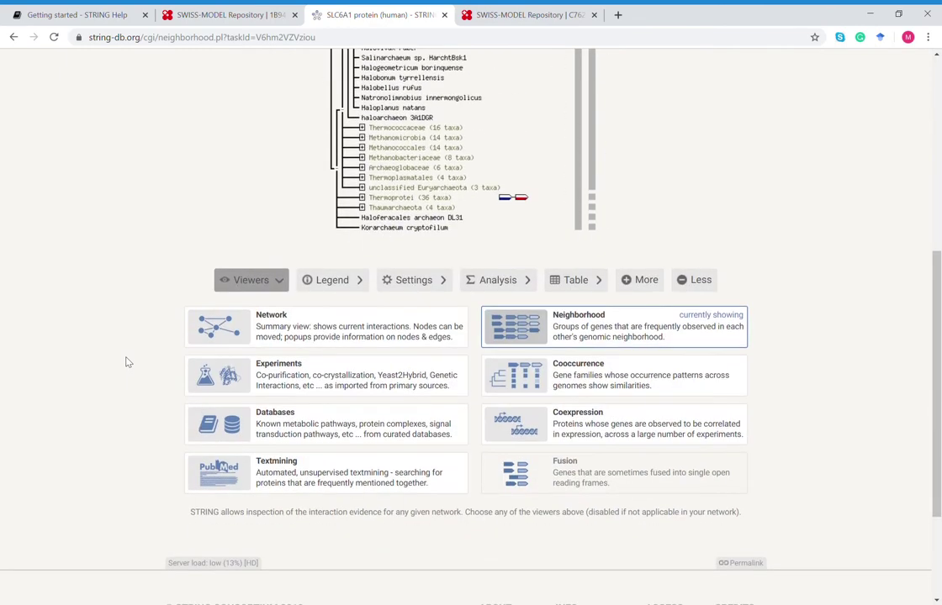
- Try the Cooccurrence viewer, go back, and show the gene coexpression evidence for the network
{"action": "left_click", "coordinate": [662, 388]}
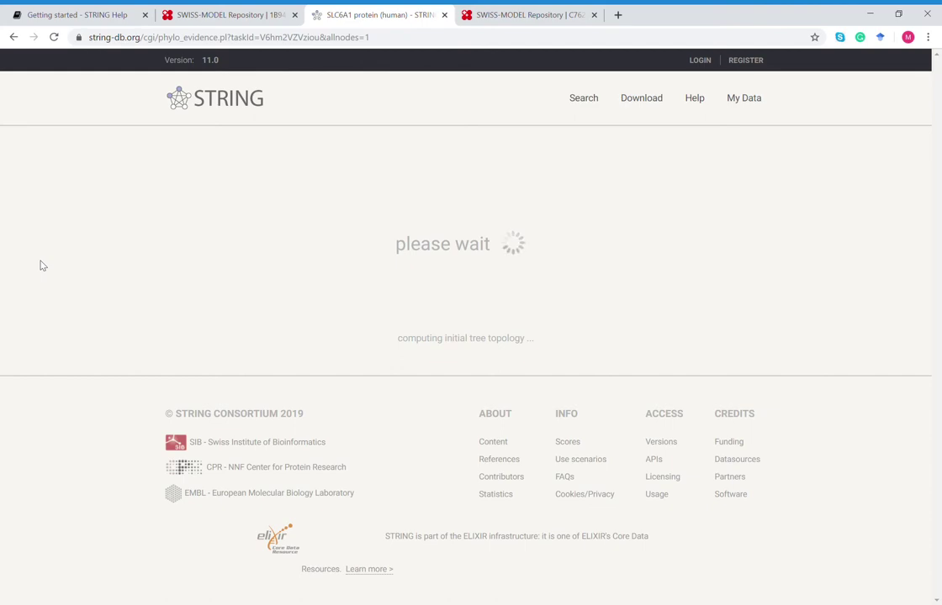
{"action": "left_click", "coordinate": [13, 38]}
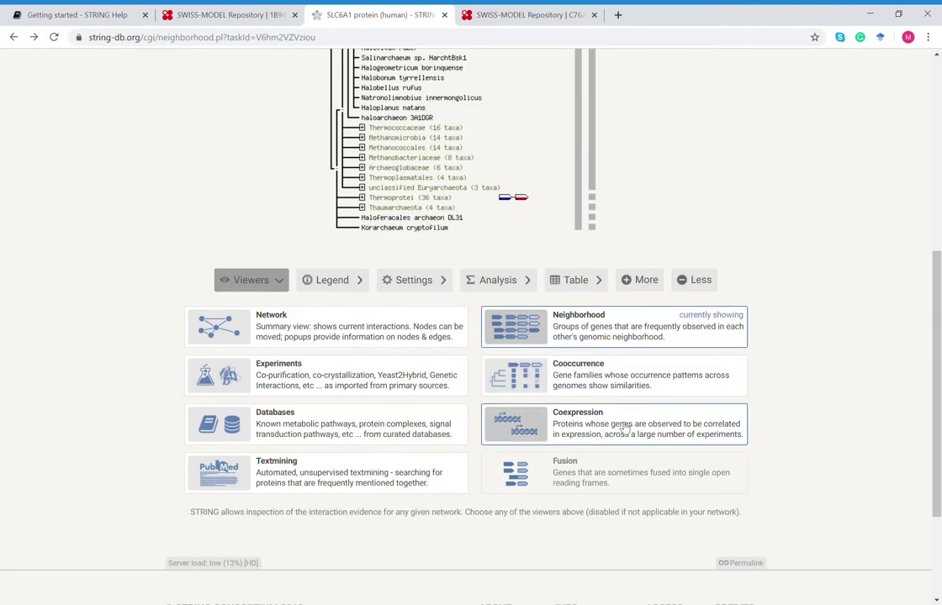
{"action": "left_click", "coordinate": [624, 428]}
{"action": "scroll", "coordinate": [117, 362], "scroll_direction": "down", "scroll_amount": 1}
{"action": "scroll", "coordinate": [119, 361], "scroll_direction": "up", "scroll_amount": 1}
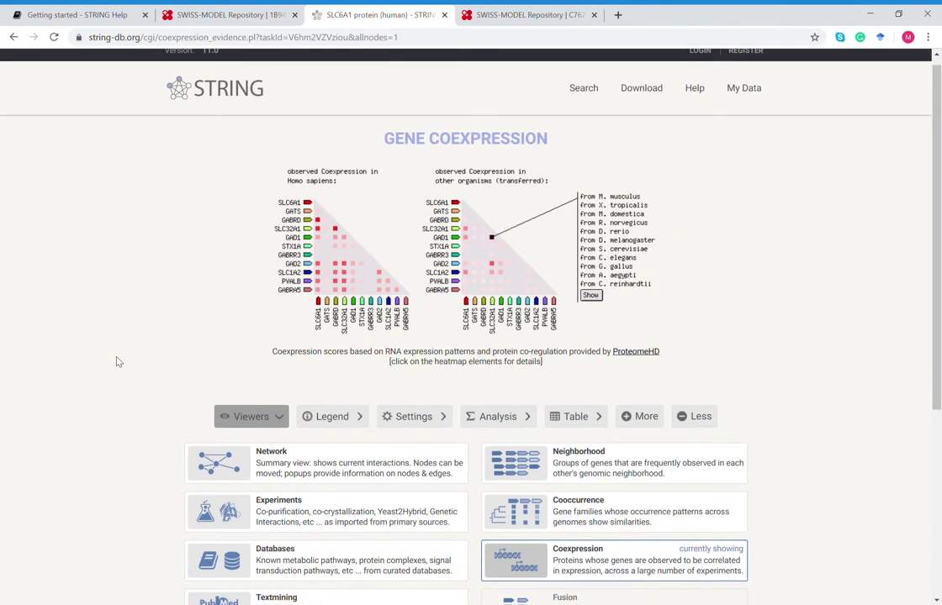
- Enlarge the page to examine the Homo sapiens and transferred coexpression heatmaps, and restore the original zoom
{"action": "key", "text": "ctrl+plus"}
{"action": "key", "text": "ctrl+plus"}
{"action": "key", "text": "ctrl+plus"}
{"action": "key", "text": "ctrl+plus"}
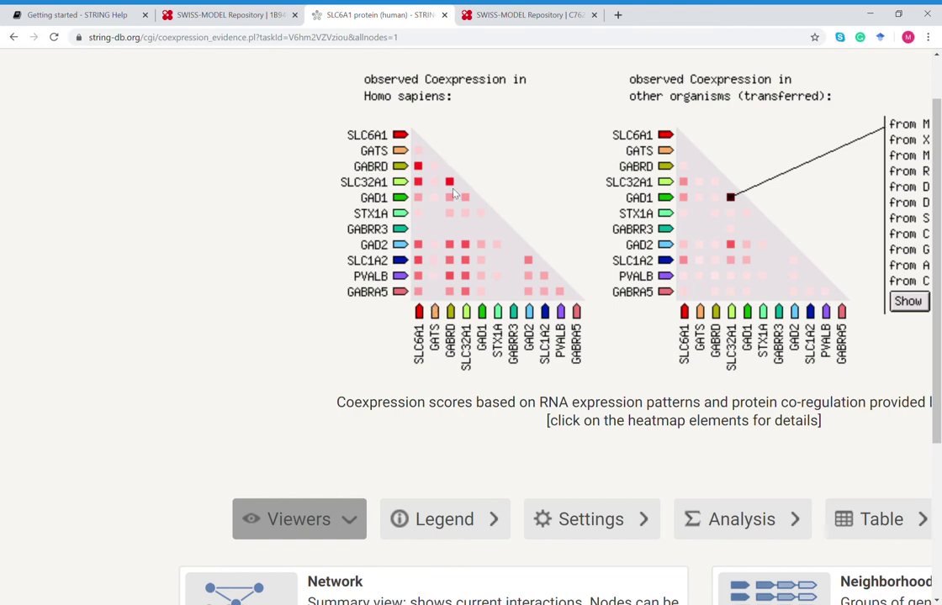
{"action": "key", "text": "ctrl+minus"}
{"action": "key", "text": "ctrl+minus"}
{"action": "key", "text": "ctrl+minus"}
{"action": "key", "text": "ctrl+minus"}
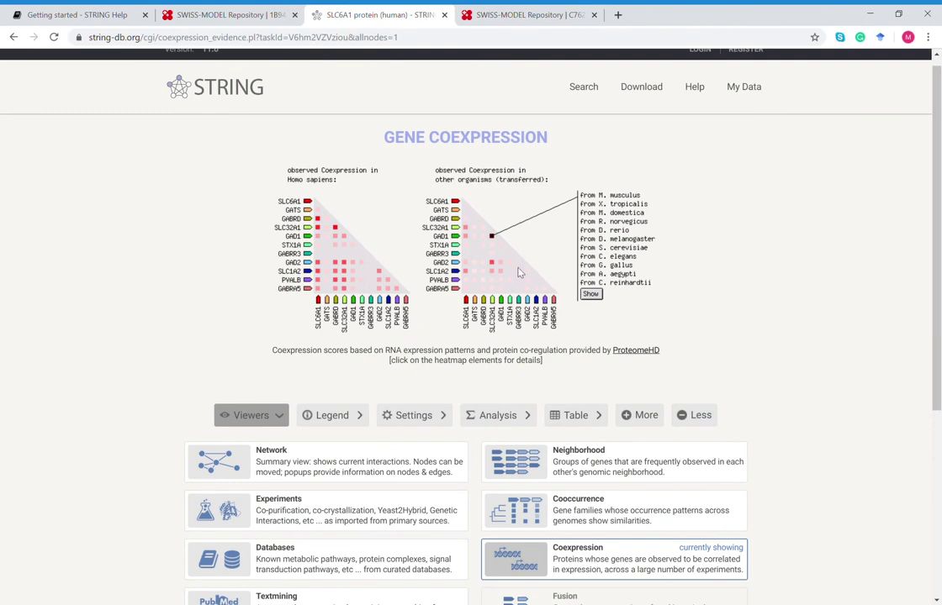
- Show the gene cooccurrence evidence and examine how the network's proteins occur across the listed taxa
{"action": "scroll", "coordinate": [825, 338], "scroll_direction": "down", "scroll_amount": 3}
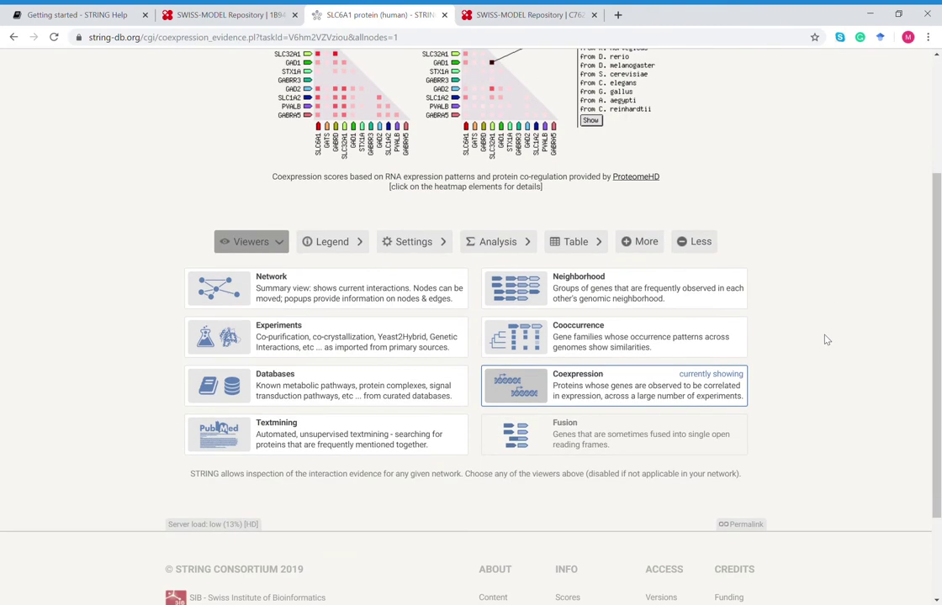
{"action": "left_click", "coordinate": [629, 336]}
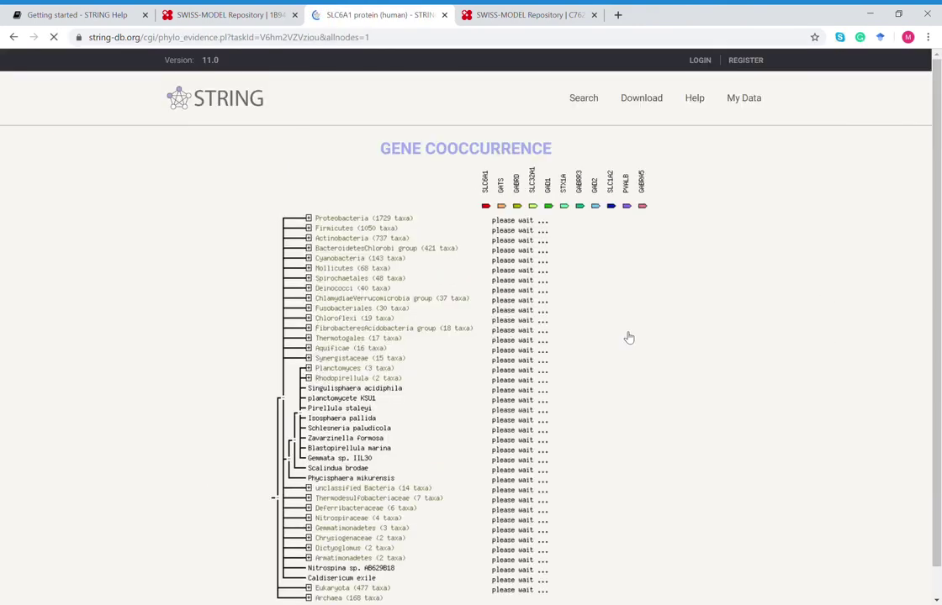
{"action": "scroll", "coordinate": [144, 371], "scroll_direction": "down", "scroll_amount": 1}
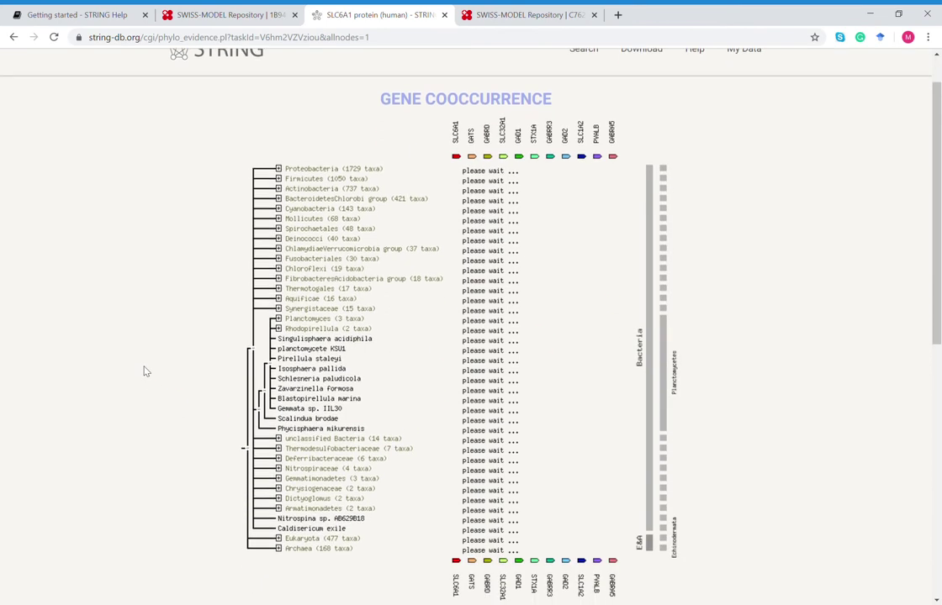
{"action": "scroll", "coordinate": [144, 370], "scroll_direction": "down", "scroll_amount": 1}
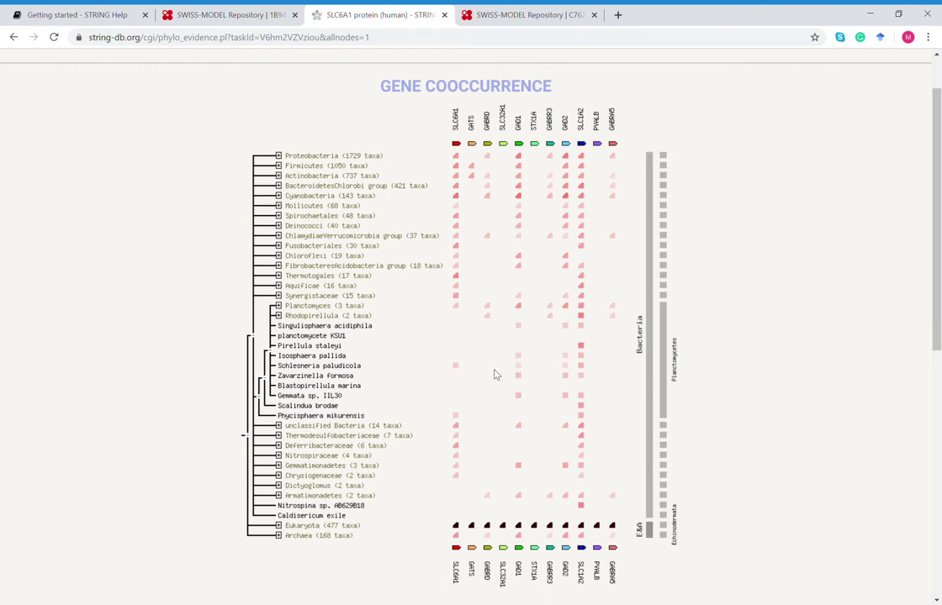
{"action": "scroll", "coordinate": [495, 374], "scroll_direction": "down", "scroll_amount": 1}
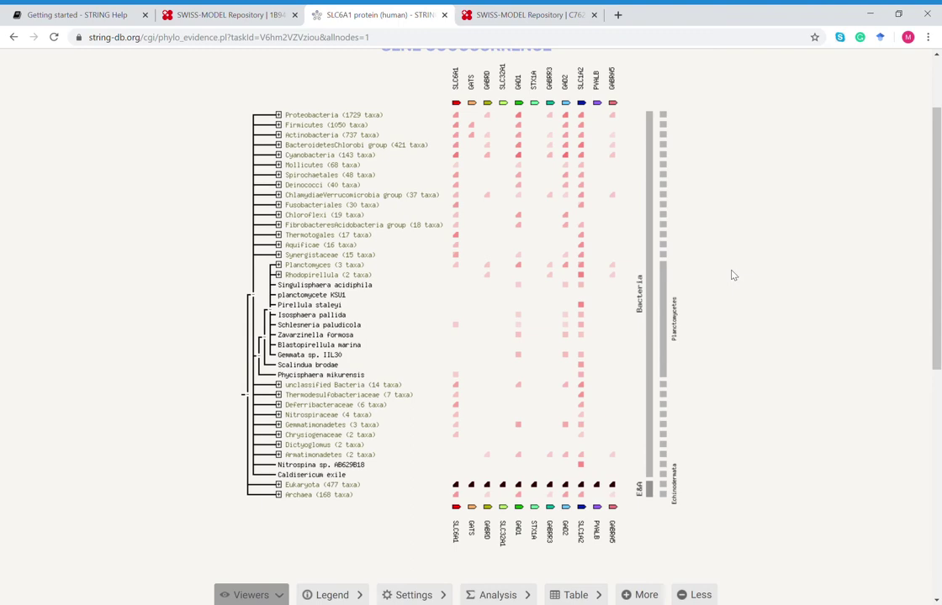
{"action": "scroll", "coordinate": [731, 275], "scroll_direction": "down", "scroll_amount": 5}
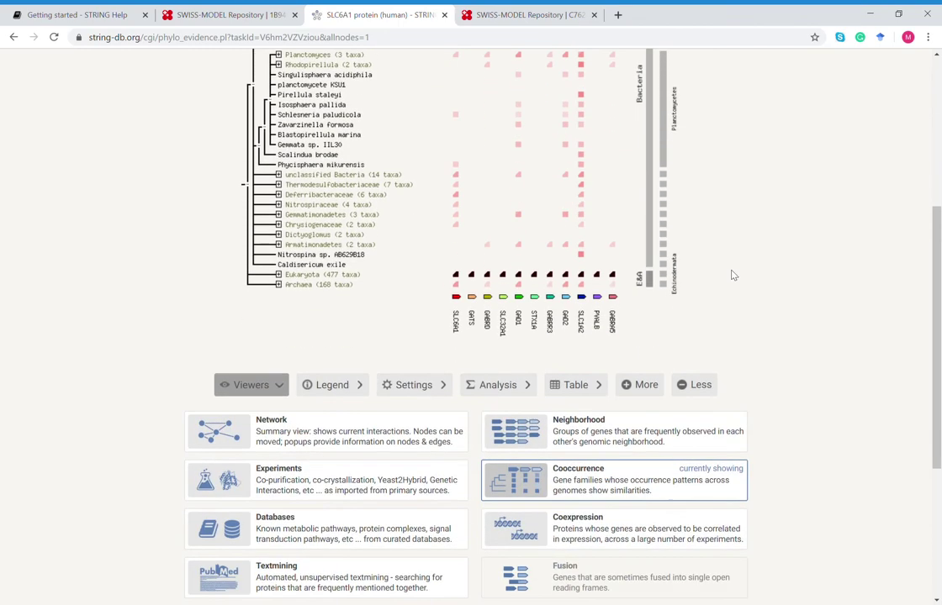
- Return to the network view and show its analysis with network stats and functional enrichments
{"action": "left_click", "coordinate": [315, 318]}
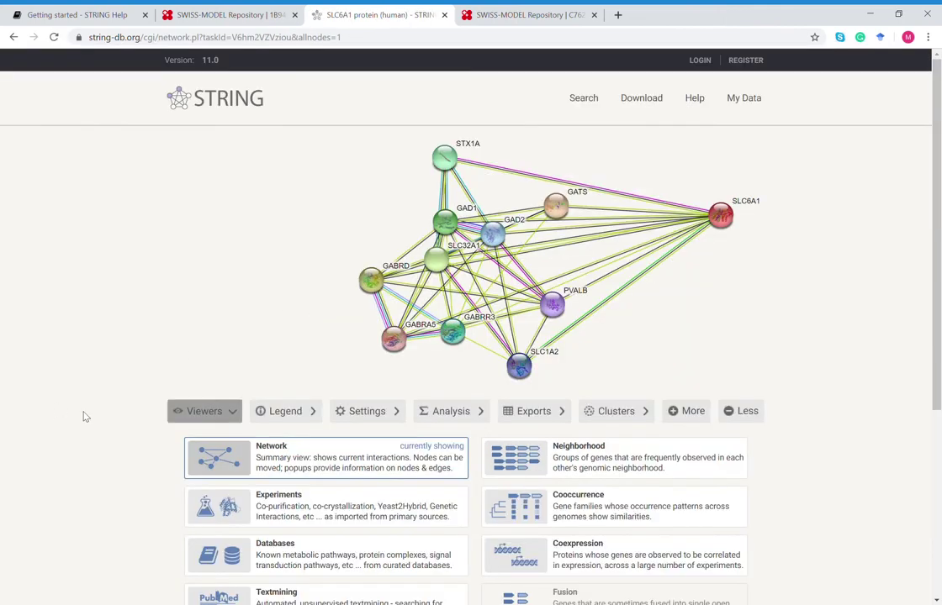
{"action": "scroll", "coordinate": [83, 416], "scroll_direction": "down", "scroll_amount": 2}
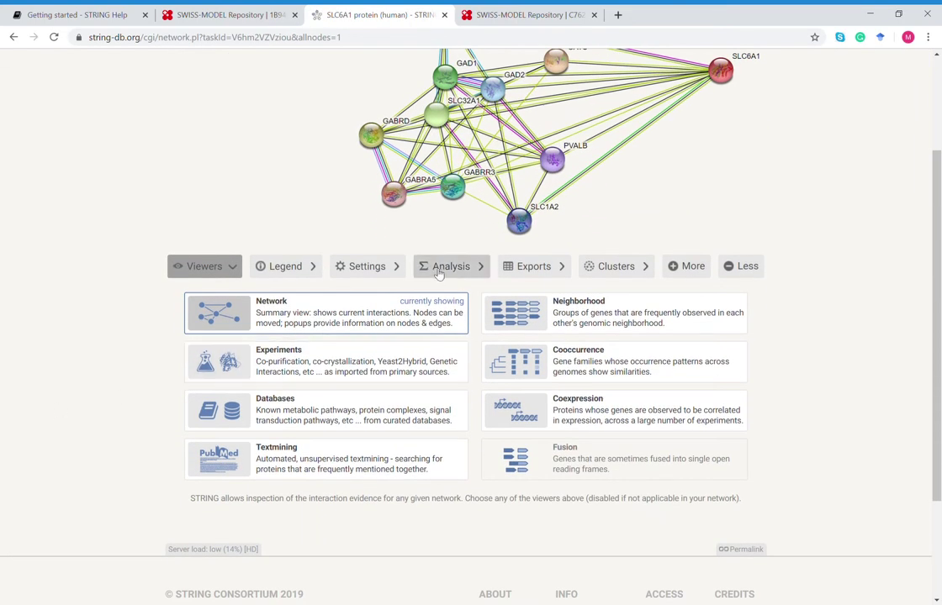
{"action": "left_click", "coordinate": [437, 269]}
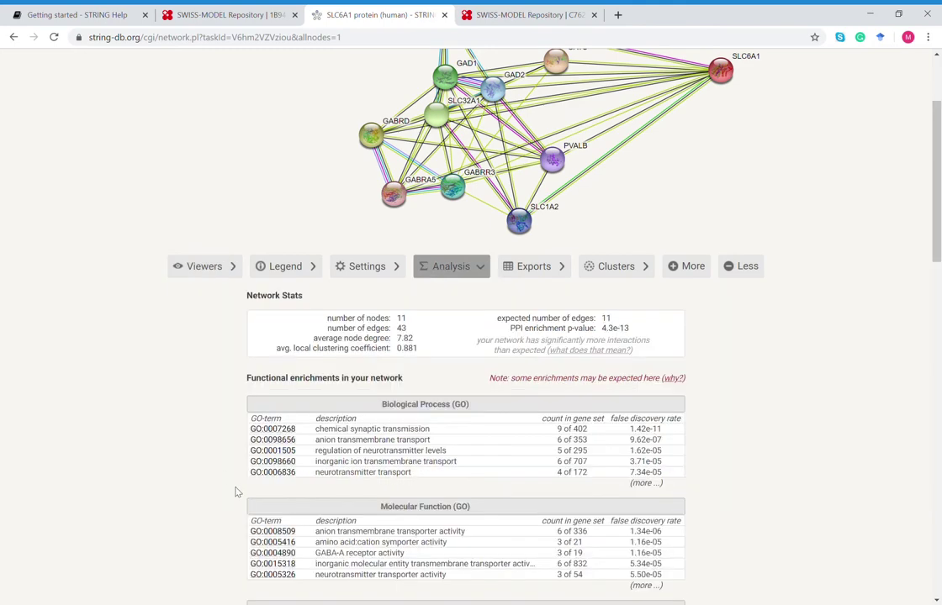
{"action": "scroll", "coordinate": [235, 489], "scroll_direction": "down", "scroll_amount": 3}
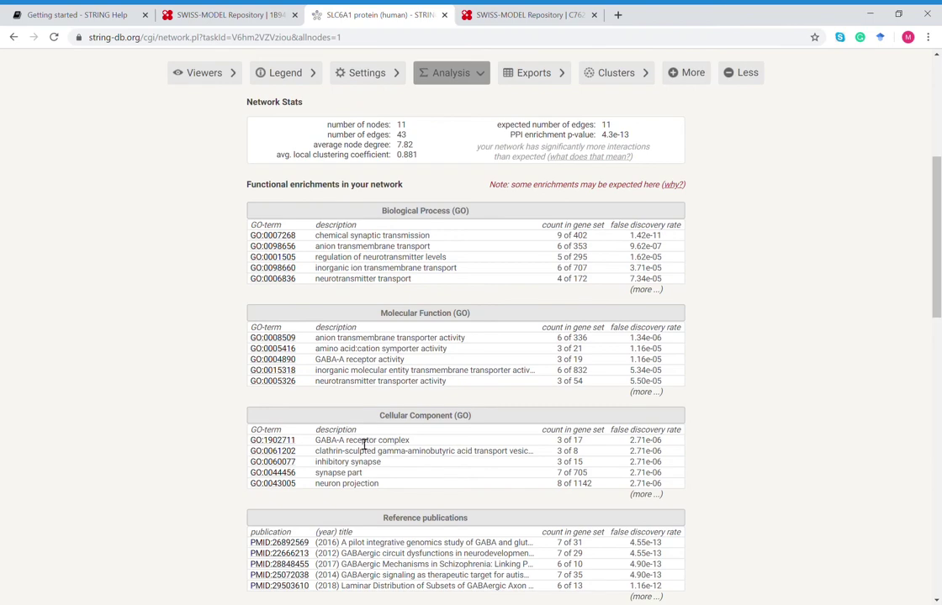
- Highlight the proteins for GABA-A receptor complex, amino acid:cation symporter activity and GABA-A receptor activity in the network
{"action": "scroll", "coordinate": [220, 420], "scroll_direction": "up", "scroll_amount": 4}
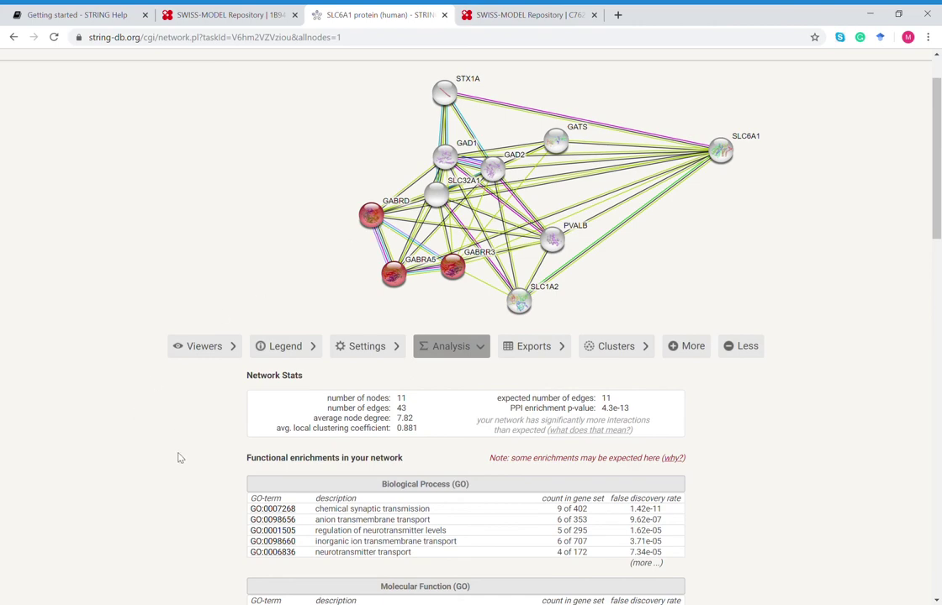
{"action": "scroll", "coordinate": [178, 455], "scroll_direction": "down", "scroll_amount": 5}
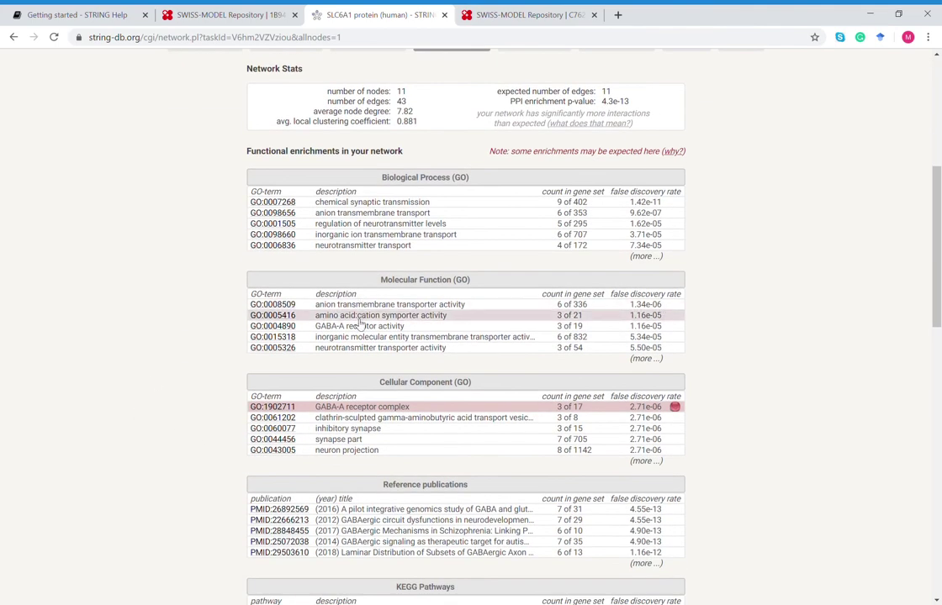
{"action": "left_click", "coordinate": [360, 319]}
{"action": "left_click", "coordinate": [359, 330]}
{"action": "scroll", "coordinate": [225, 350], "scroll_direction": "up", "scroll_amount": 3}
{"action": "scroll", "coordinate": [225, 350], "scroll_direction": "down", "scroll_amount": 1}
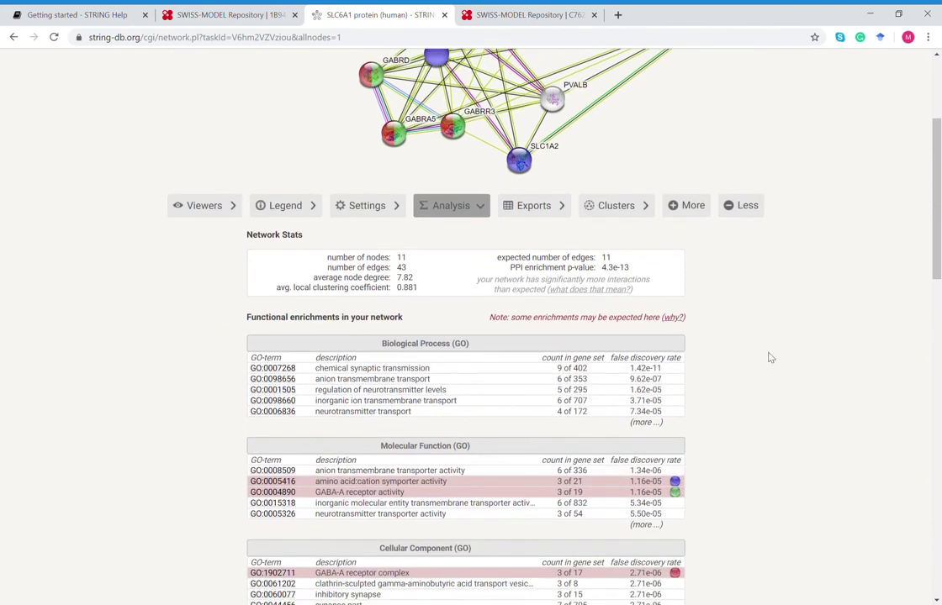
{"action": "scroll", "coordinate": [769, 358], "scroll_direction": "up", "scroll_amount": 2}
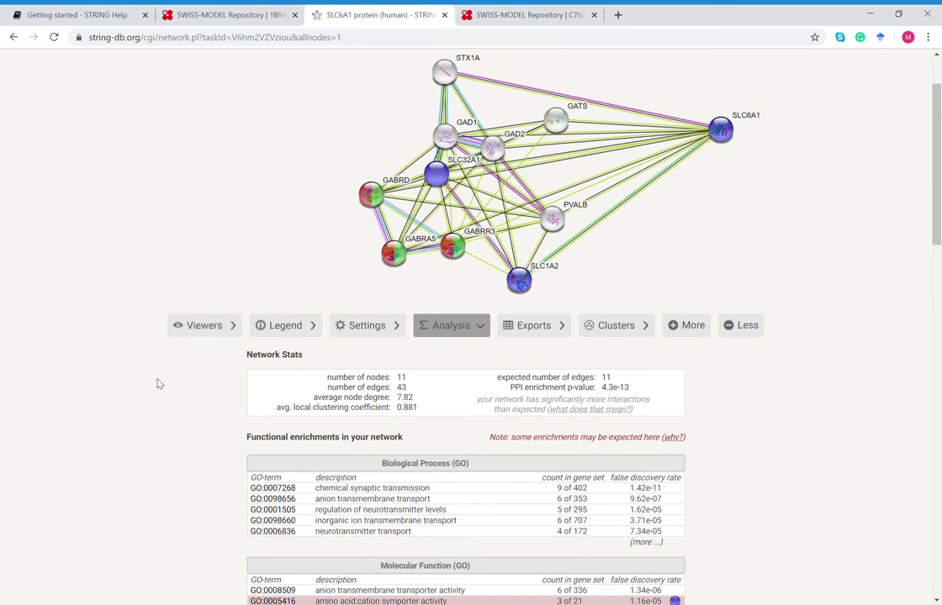
- Clear the highlighting of the two Molecular Function terms and the Cellular Component term from the network
{"action": "scroll", "coordinate": [157, 383], "scroll_direction": "down", "scroll_amount": 3}
{"action": "left_click", "coordinate": [328, 361]}
{"action": "left_click", "coordinate": [328, 365]}
{"action": "left_click", "coordinate": [324, 441]}
- Show the network settings and look over edge meaning, interaction sources, minimum score, interactor limits and display options
{"action": "scroll", "coordinate": [168, 392], "scroll_direction": "up", "scroll_amount": 2}
{"action": "left_click", "coordinate": [358, 249]}
{"action": "scroll", "coordinate": [216, 397], "scroll_direction": "up", "scroll_amount": 1}
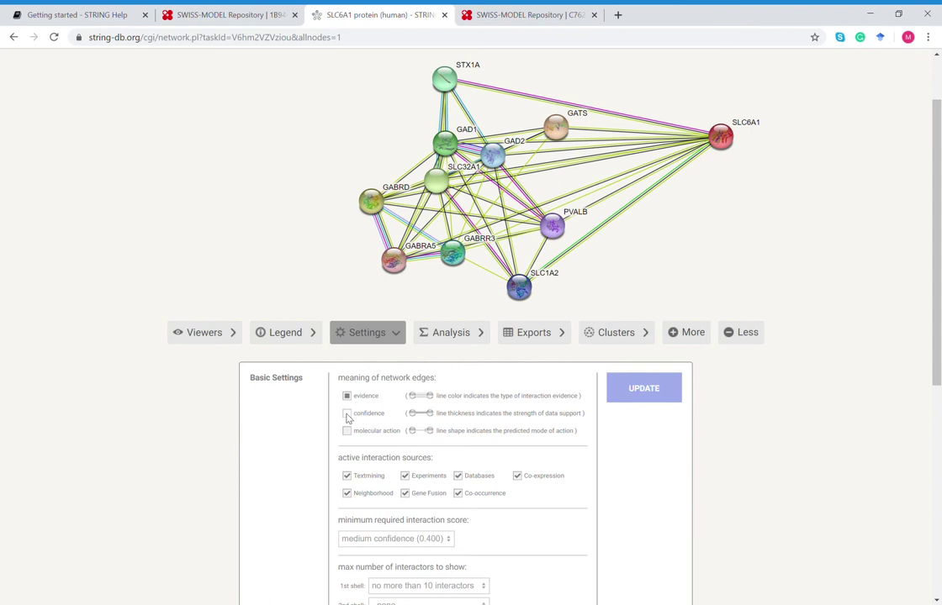
{"action": "scroll", "coordinate": [269, 529], "scroll_direction": "down", "scroll_amount": 3}
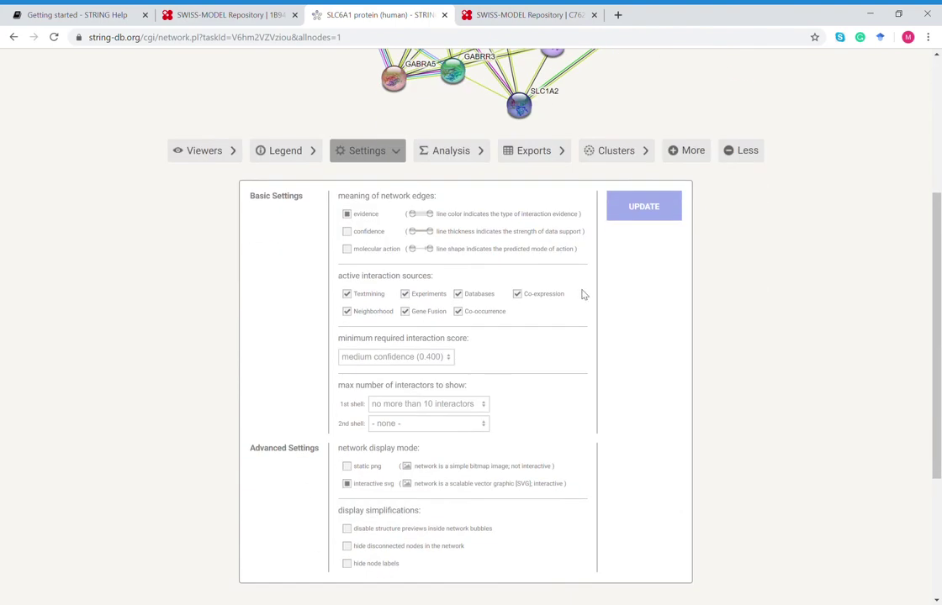
{"action": "scroll", "coordinate": [286, 245], "scroll_direction": "up", "scroll_amount": 2}
{"action": "scroll", "coordinate": [317, 372], "scroll_direction": "down", "scroll_amount": 3}
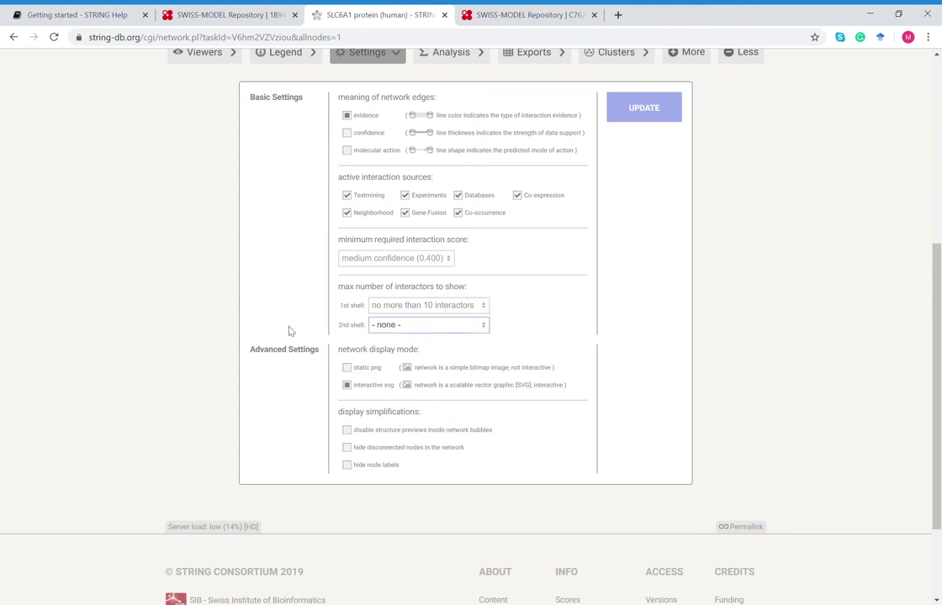
{"action": "scroll", "coordinate": [282, 326], "scroll_direction": "up", "scroll_amount": 3}
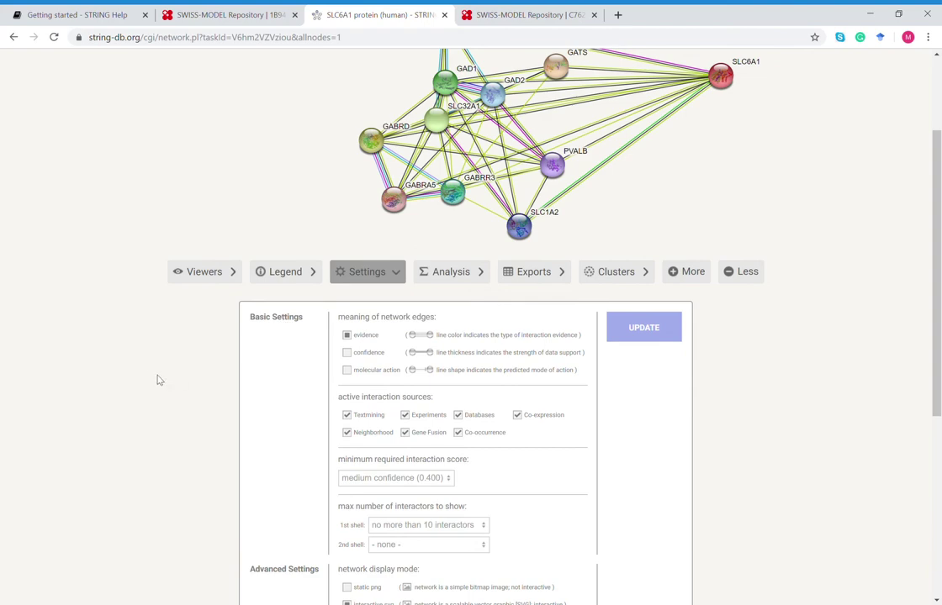
{"action": "scroll", "coordinate": [153, 378], "scroll_direction": "up", "scroll_amount": 1}
- Disable structure previews inside the network bubbles and update the network
{"action": "scroll", "coordinate": [152, 378], "scroll_direction": "down", "scroll_amount": 4}
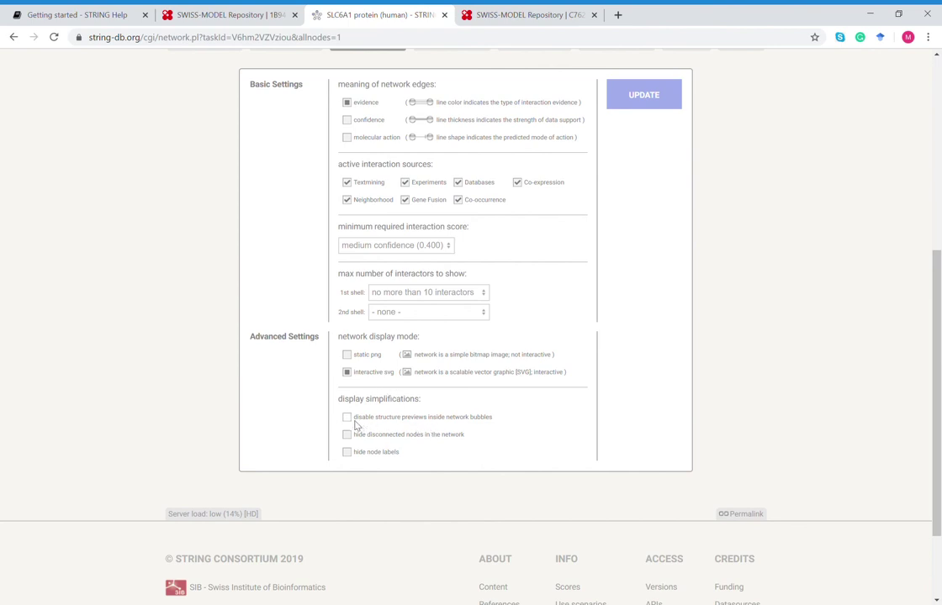
{"action": "scroll", "coordinate": [605, 319], "scroll_direction": "up", "scroll_amount": 1}
{"action": "left_click", "coordinate": [649, 190]}
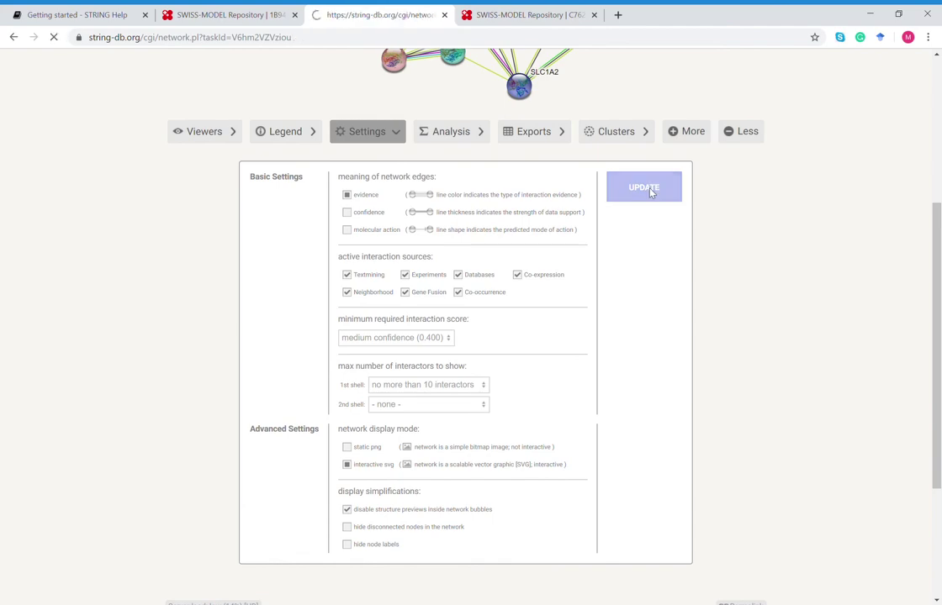
- Re-enable structure previews inside the network bubbles and update the network
{"action": "scroll", "coordinate": [340, 322], "scroll_direction": "down", "scroll_amount": 3}
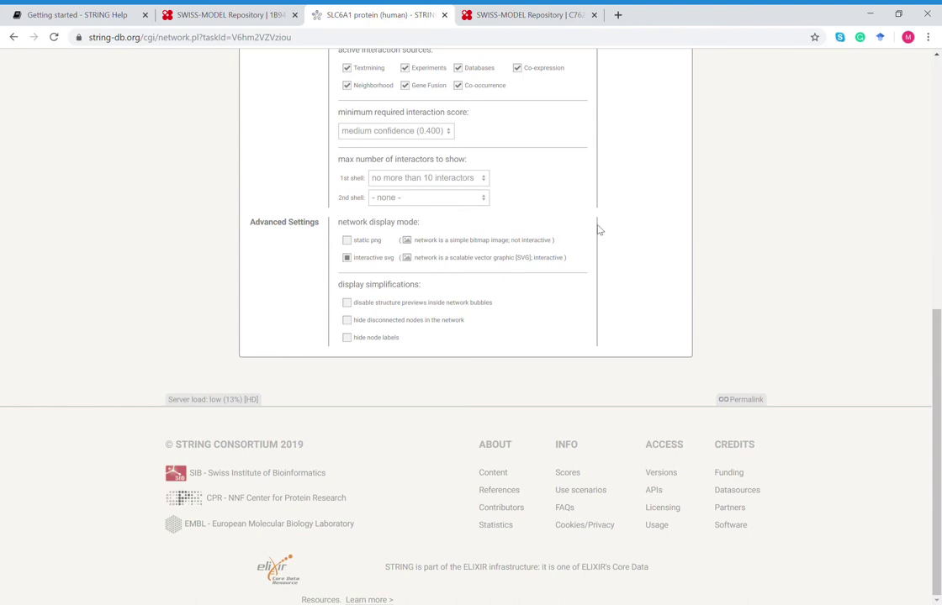
{"action": "scroll", "coordinate": [598, 227], "scroll_direction": "up", "scroll_amount": 3}
{"action": "left_click", "coordinate": [649, 273]}
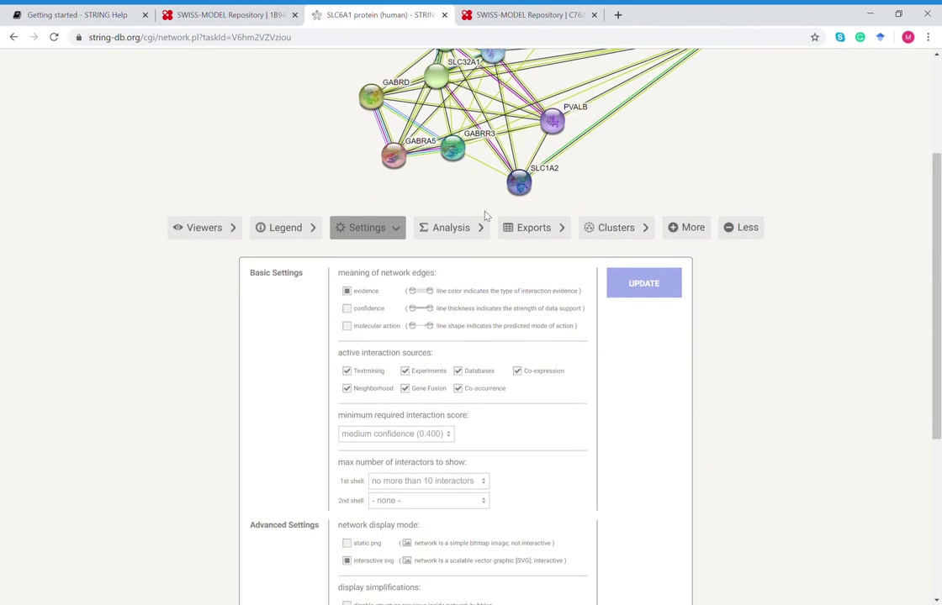
- Look over the network's analysis and export sections again and show the available clustering methods
{"action": "left_click", "coordinate": [458, 227]}
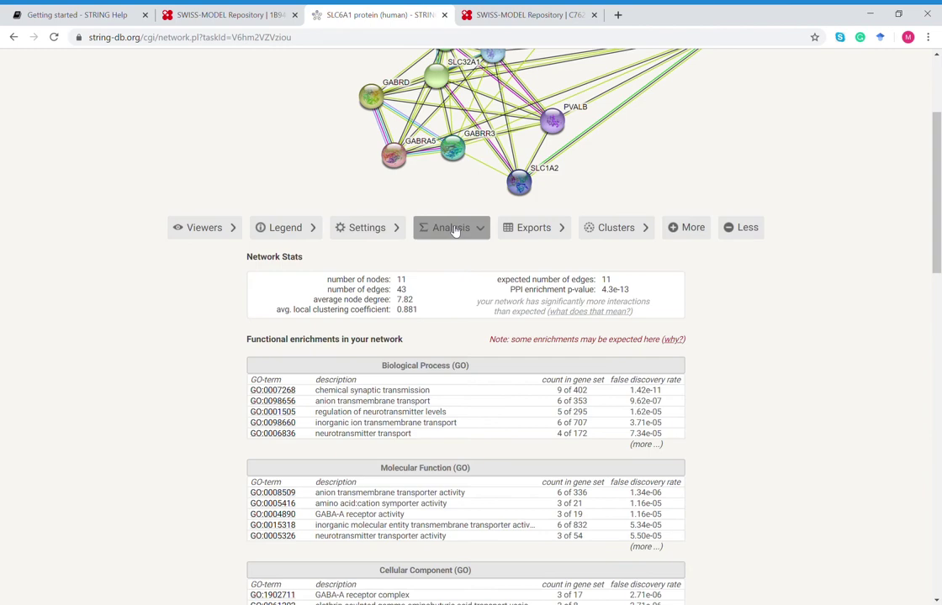
{"action": "left_click", "coordinate": [568, 227]}
{"action": "left_click", "coordinate": [627, 227]}
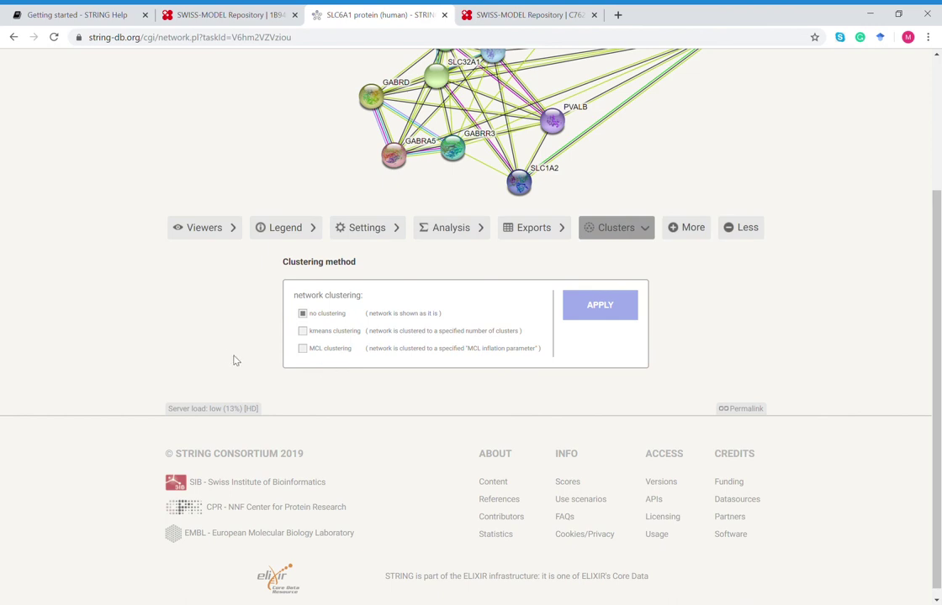
{"action": "scroll", "coordinate": [223, 354], "scroll_direction": "up", "scroll_amount": 2}
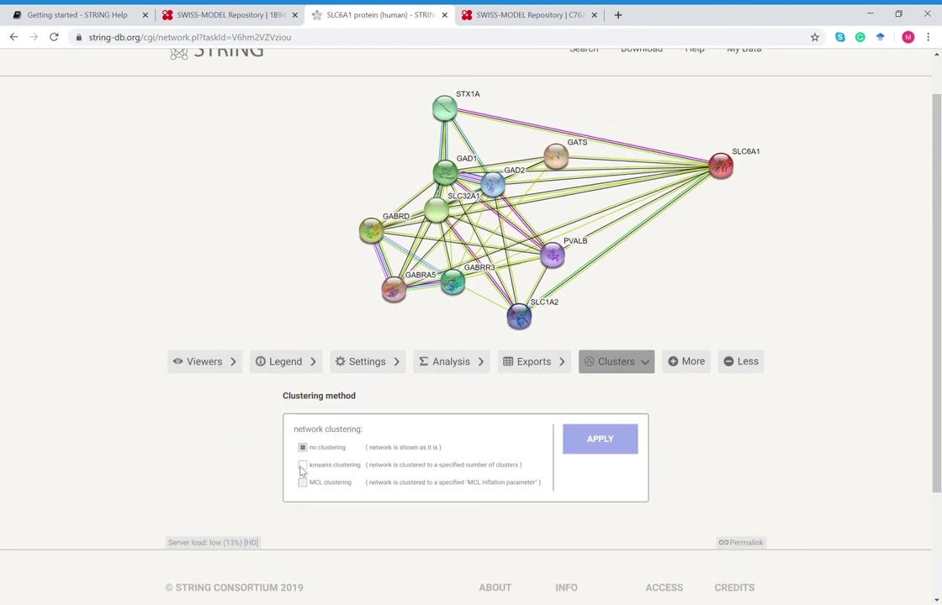
- Apply kmeans clustering with 3 clusters to the network
{"action": "left_click", "coordinate": [301, 466]}
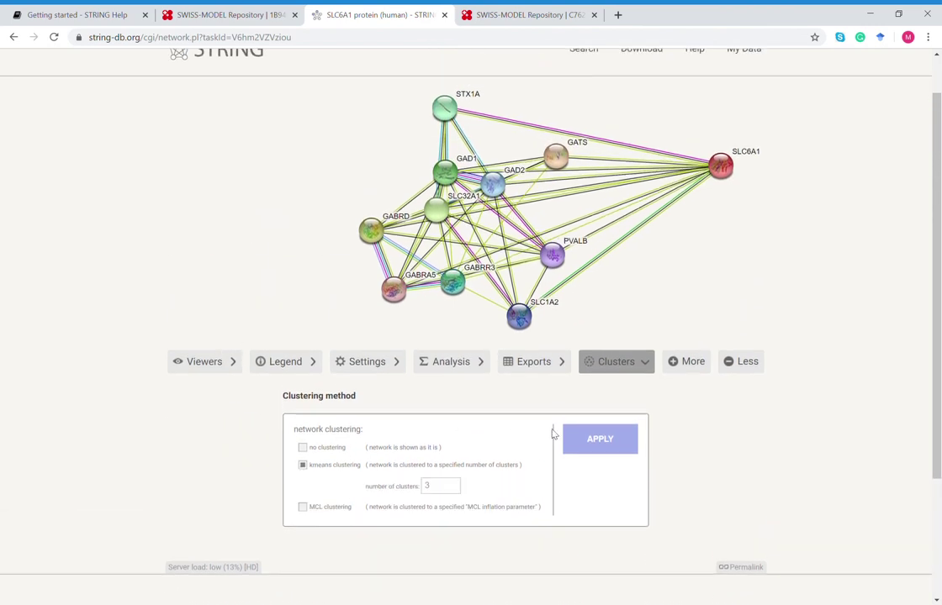
{"action": "left_click", "coordinate": [602, 443]}
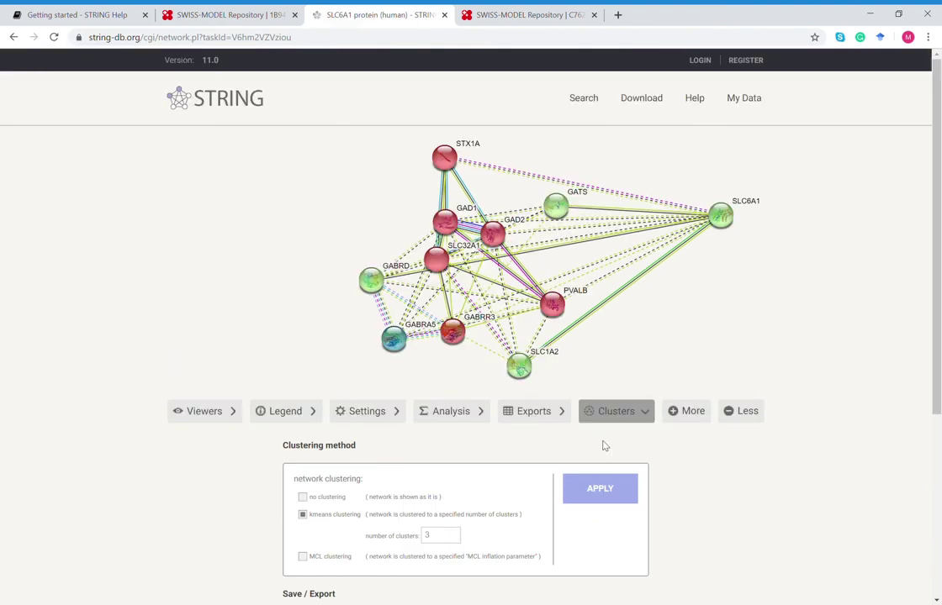
- Set the number of kmeans clusters to 10 and apply the clustering to the network
{"action": "scroll", "coordinate": [176, 532], "scroll_direction": "down", "scroll_amount": 1}
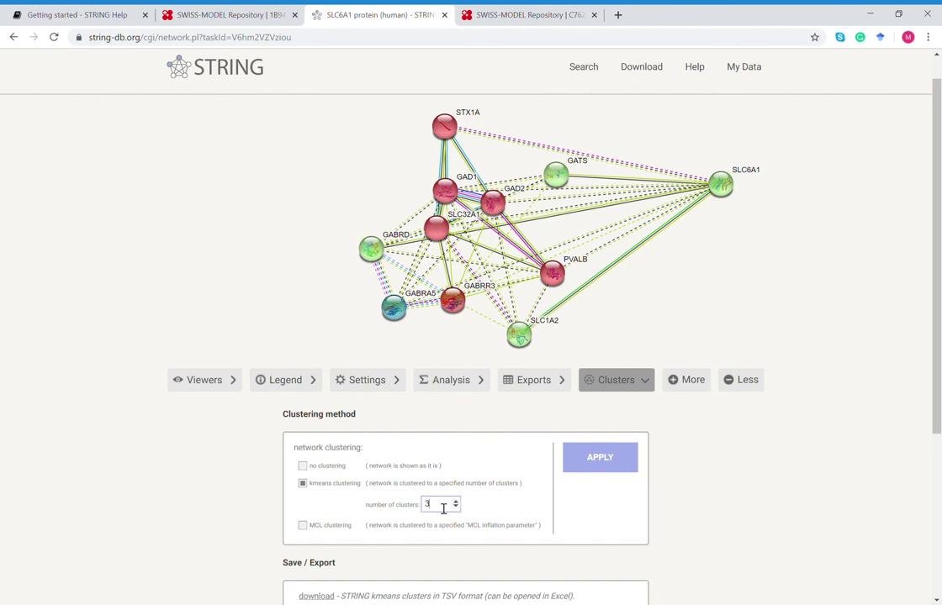
{"action": "left_click_drag", "start_coordinate": [441, 509], "coordinate": [367, 513]}
{"action": "left_click", "coordinate": [578, 466]}
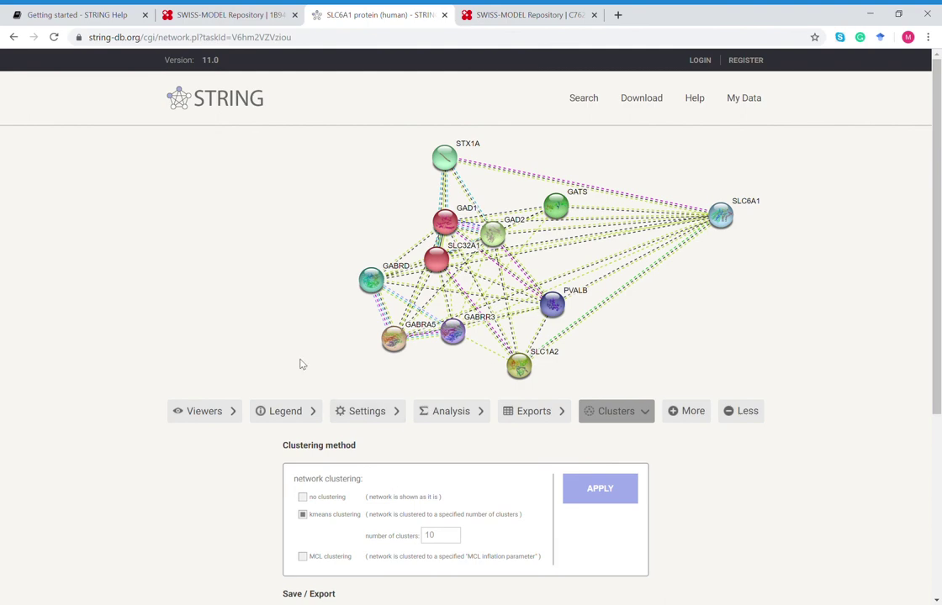
- Switch the clustering method back to no clustering and apply it to the network
{"action": "scroll", "coordinate": [266, 319], "scroll_direction": "down", "scroll_amount": 2}
{"action": "scroll", "coordinate": [294, 227], "scroll_direction": "up", "scroll_amount": 2}
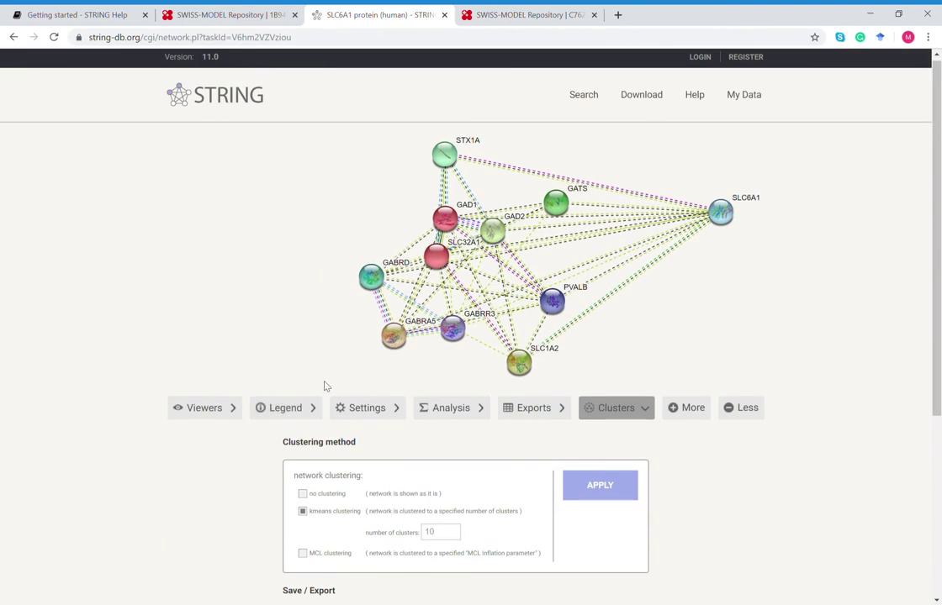
{"action": "left_click", "coordinate": [302, 494]}
{"action": "left_click", "coordinate": [617, 488]}
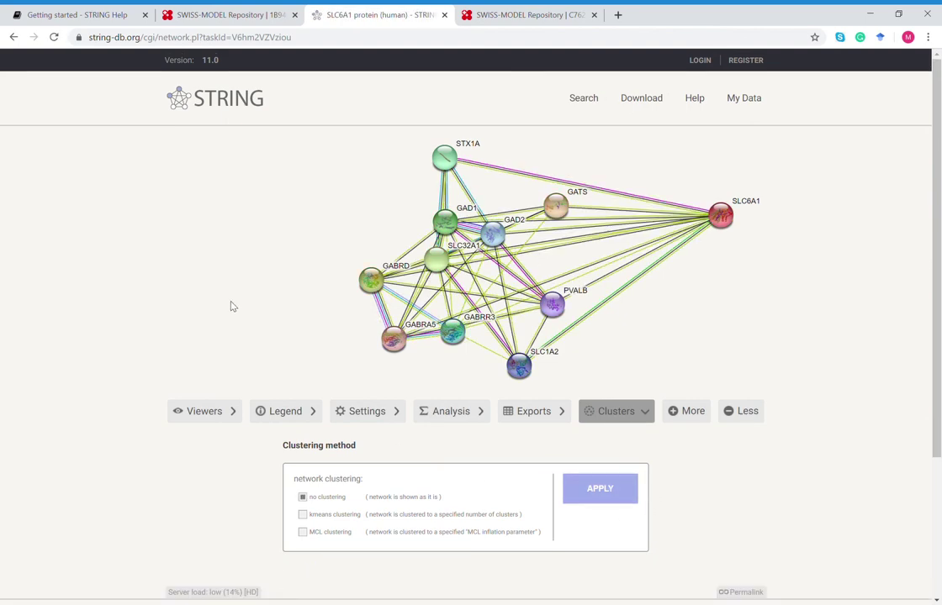
- Rearrange the network by moving GAD1, SLC32A1 and GABRA5 outward to the left and SLC6A1 inward, closer to GATS
{"action": "scroll", "coordinate": [231, 307], "scroll_direction": "down", "scroll_amount": 2}
{"action": "scroll", "coordinate": [231, 307], "scroll_direction": "up", "scroll_amount": 1}
{"action": "scroll", "coordinate": [307, 250], "scroll_direction": "up", "scroll_amount": 1}
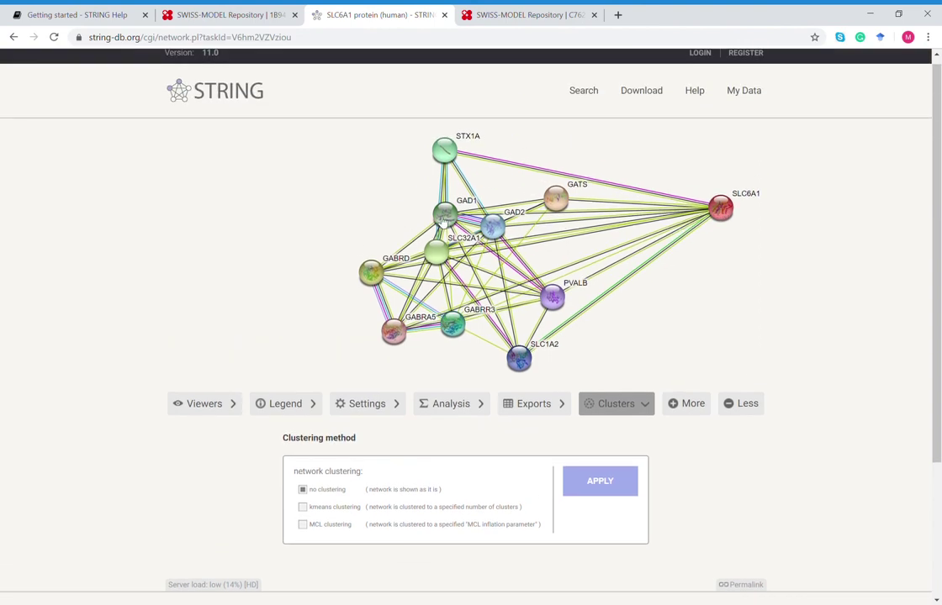
{"action": "left_click_drag", "start_coordinate": [445, 215], "coordinate": [307, 192]}
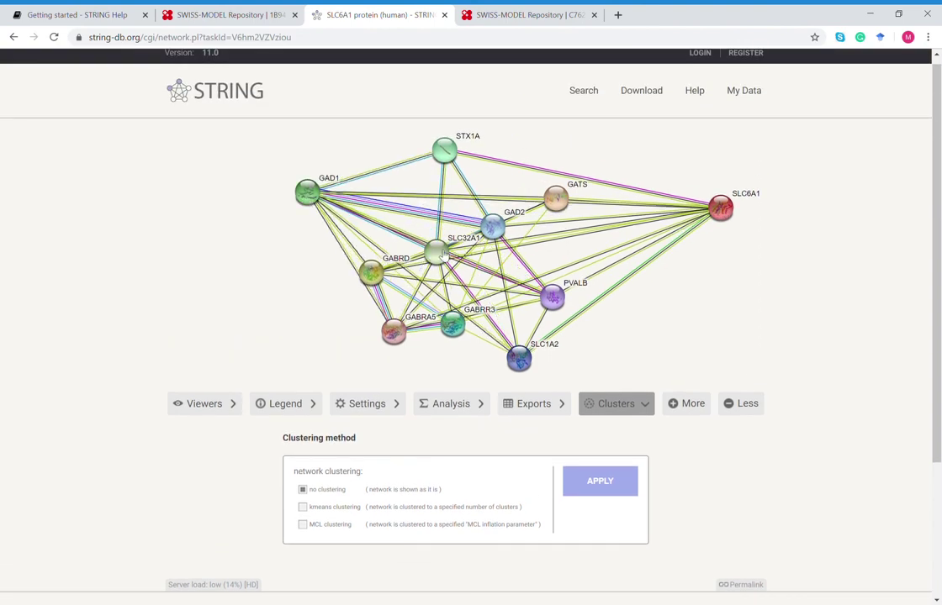
{"action": "left_click_drag", "start_coordinate": [433, 252], "coordinate": [193, 301]}
{"action": "left_click_drag", "start_coordinate": [394, 331], "coordinate": [334, 358]}
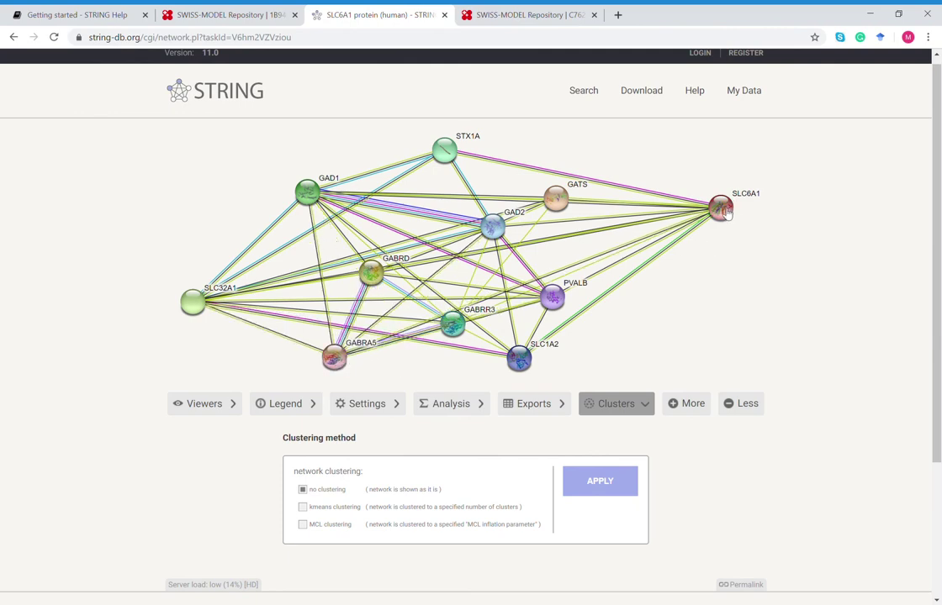
{"action": "left_click_drag", "start_coordinate": [733, 206], "coordinate": [384, 140]}
{"action": "left_click_drag", "start_coordinate": [598, 177], "coordinate": [632, 190]}
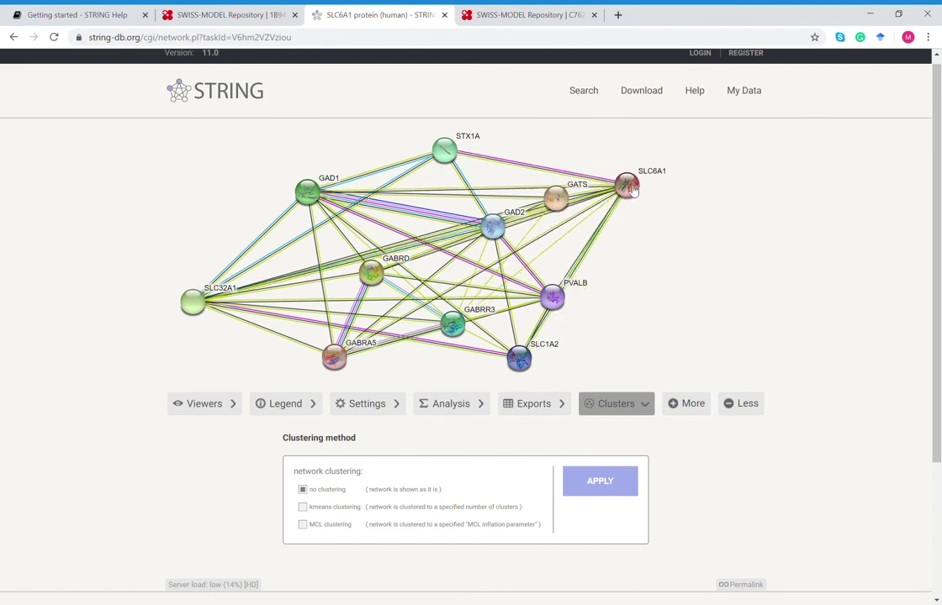